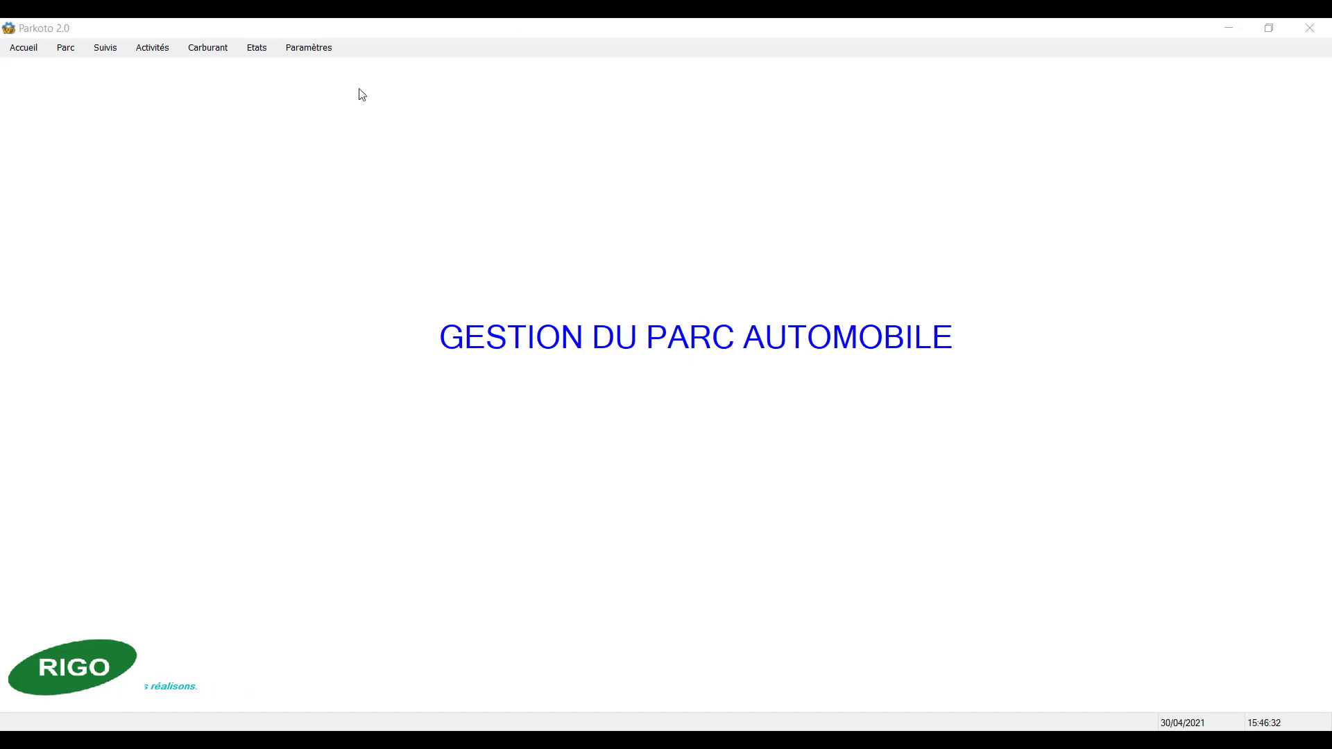
Step: Open the organisational settings, review the services and document signatories, and close the window
left_click(318, 49)
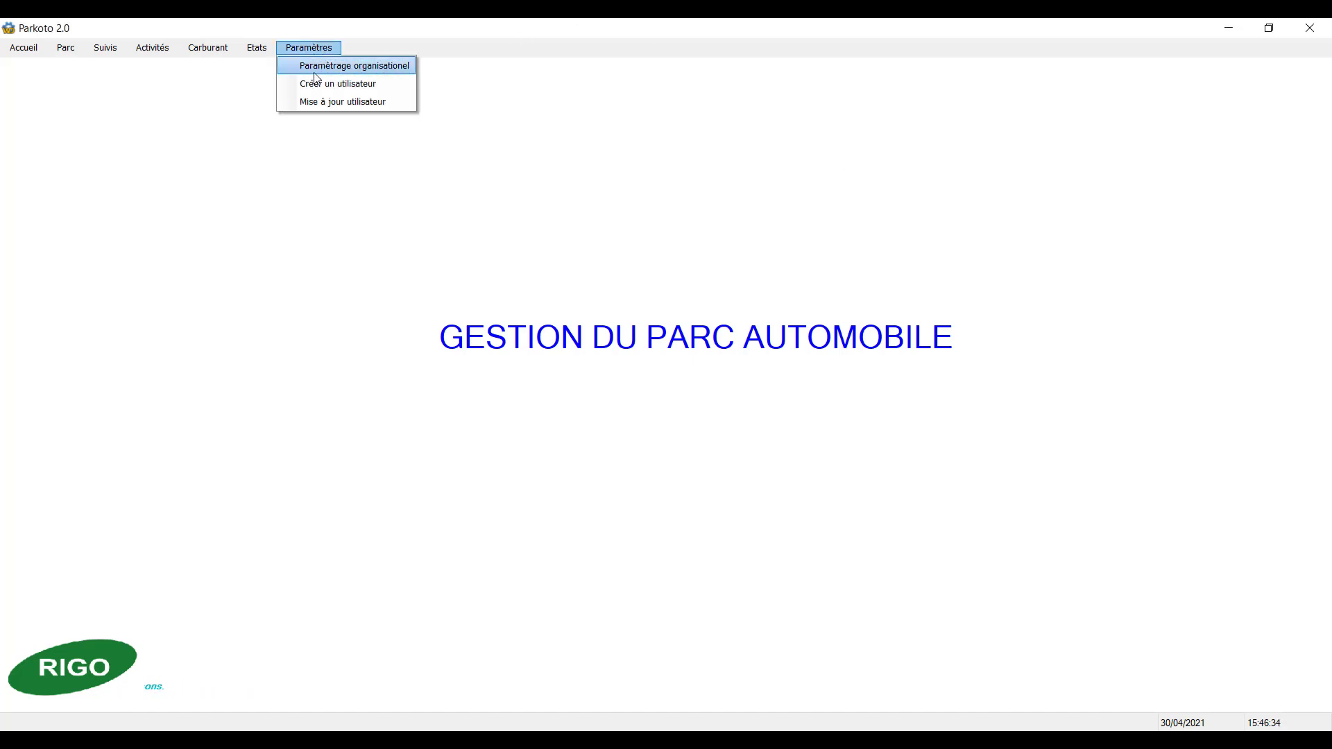
left_click(316, 70)
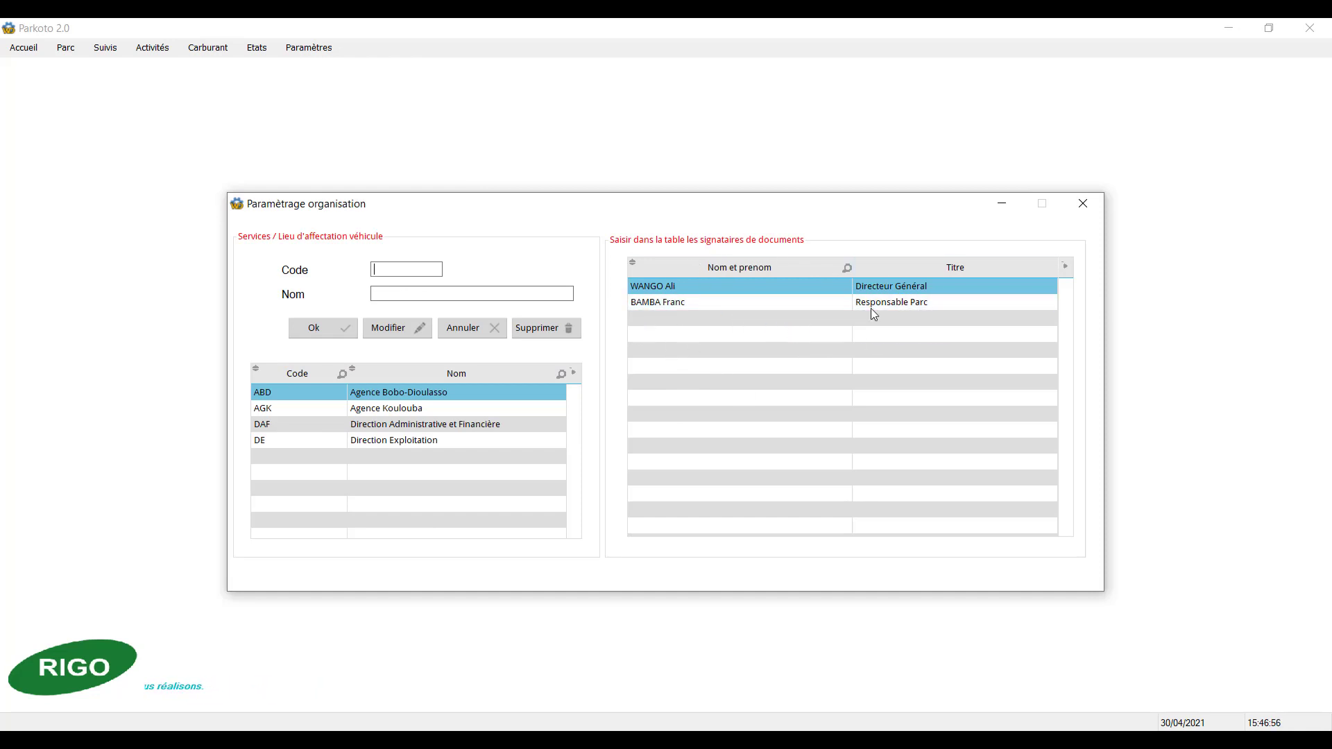
left_click(1081, 206)
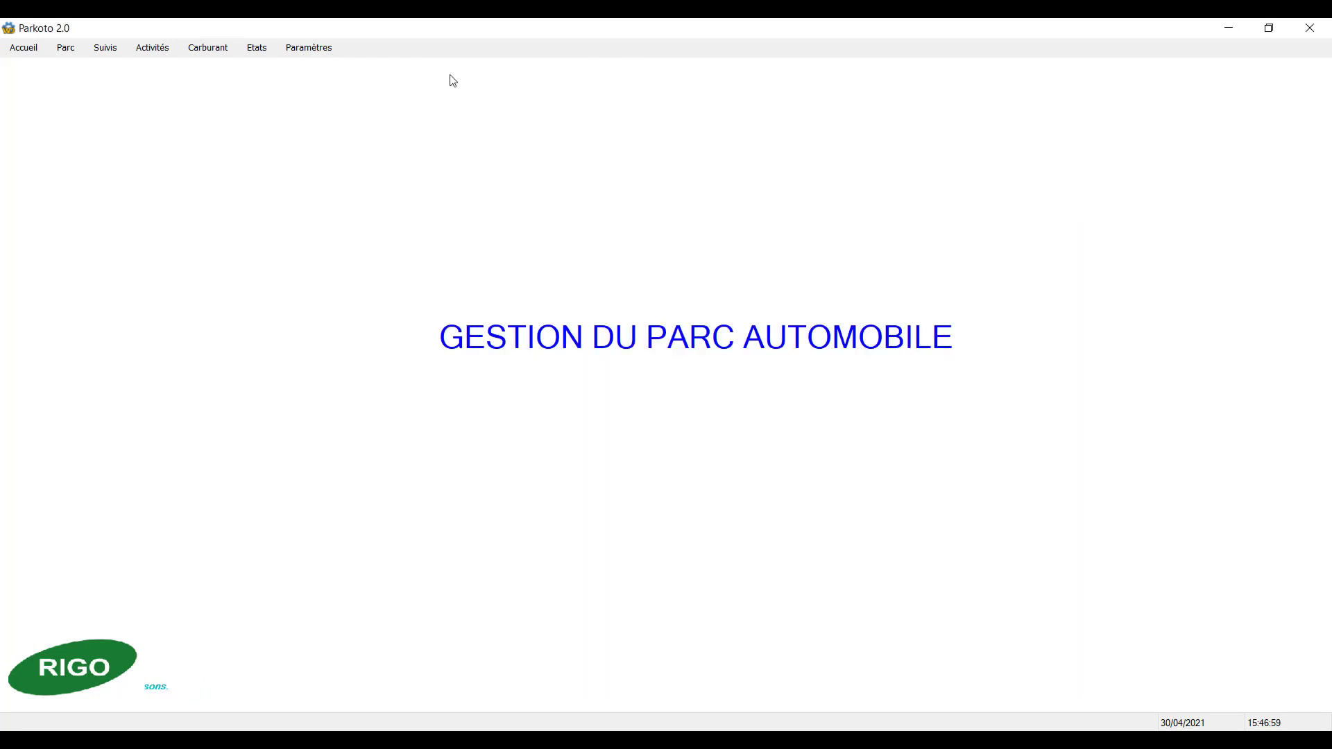
Step: View the user creation form with its login, user type and password fields, and close it without creating an account
left_click(320, 50)
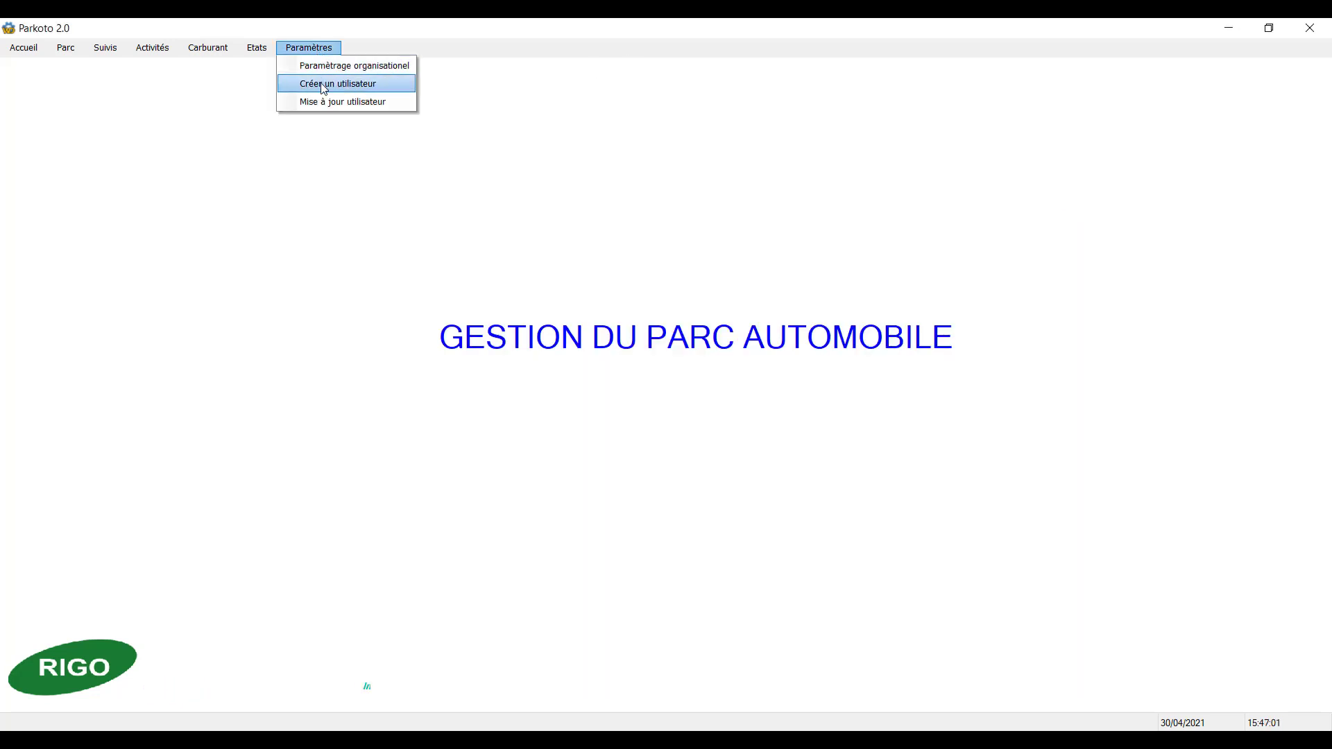
left_click(321, 84)
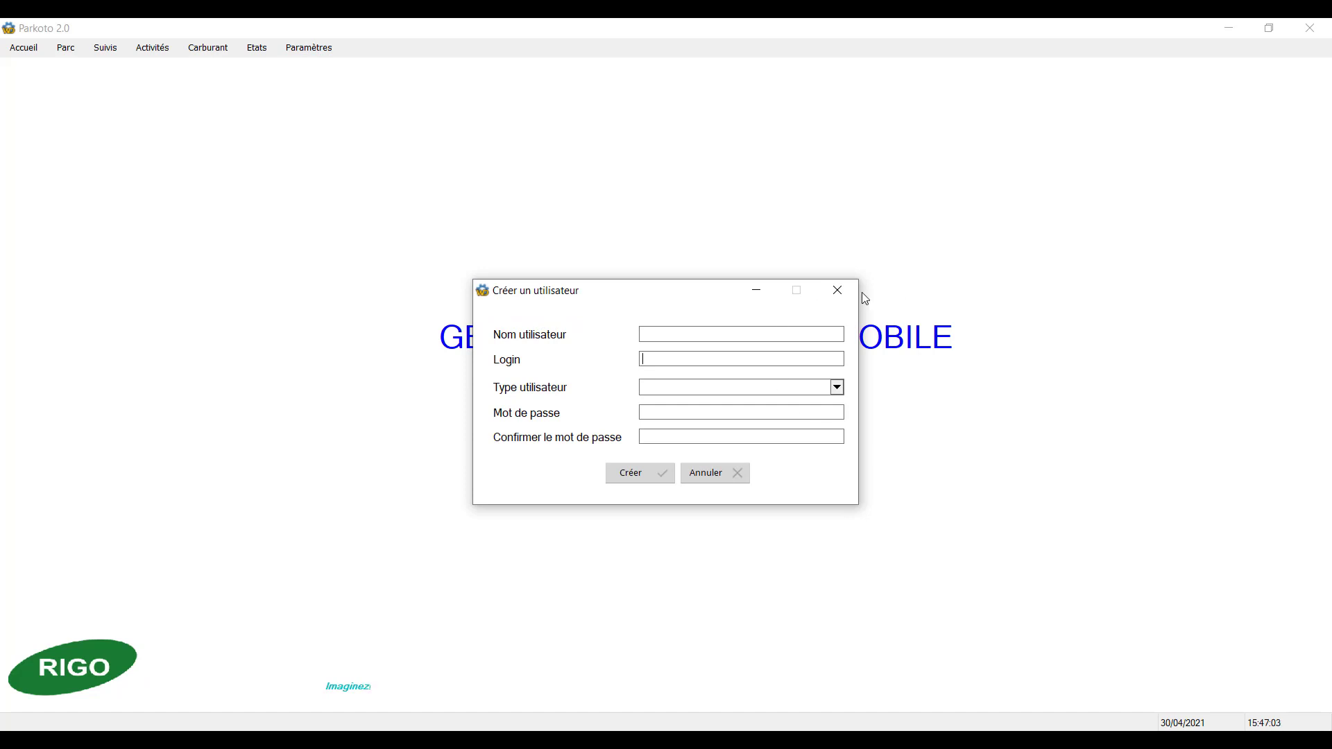
left_click(838, 292)
Step: Open the management form for vehicle assignees and drivers, review its fields and list, and close it
left_click(309, 50)
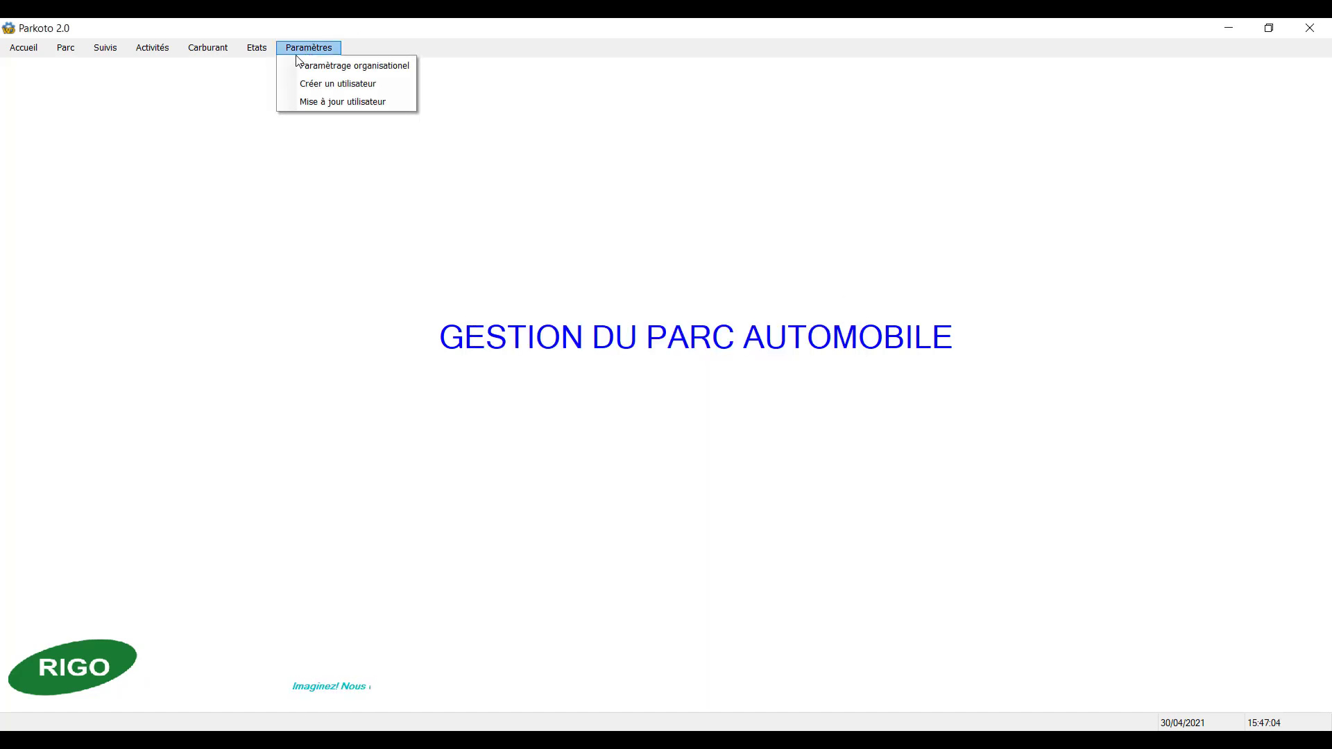
left_click(217, 50)
left_click(69, 49)
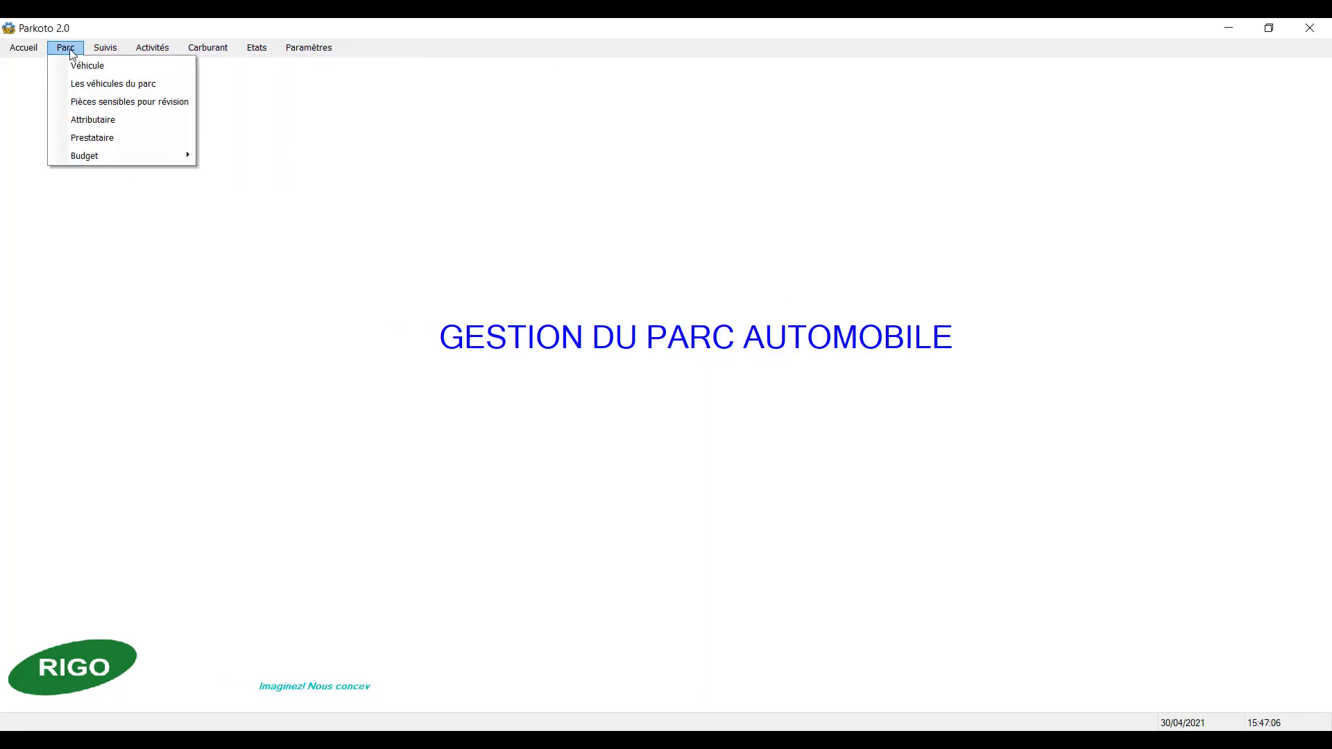
left_click(61, 121)
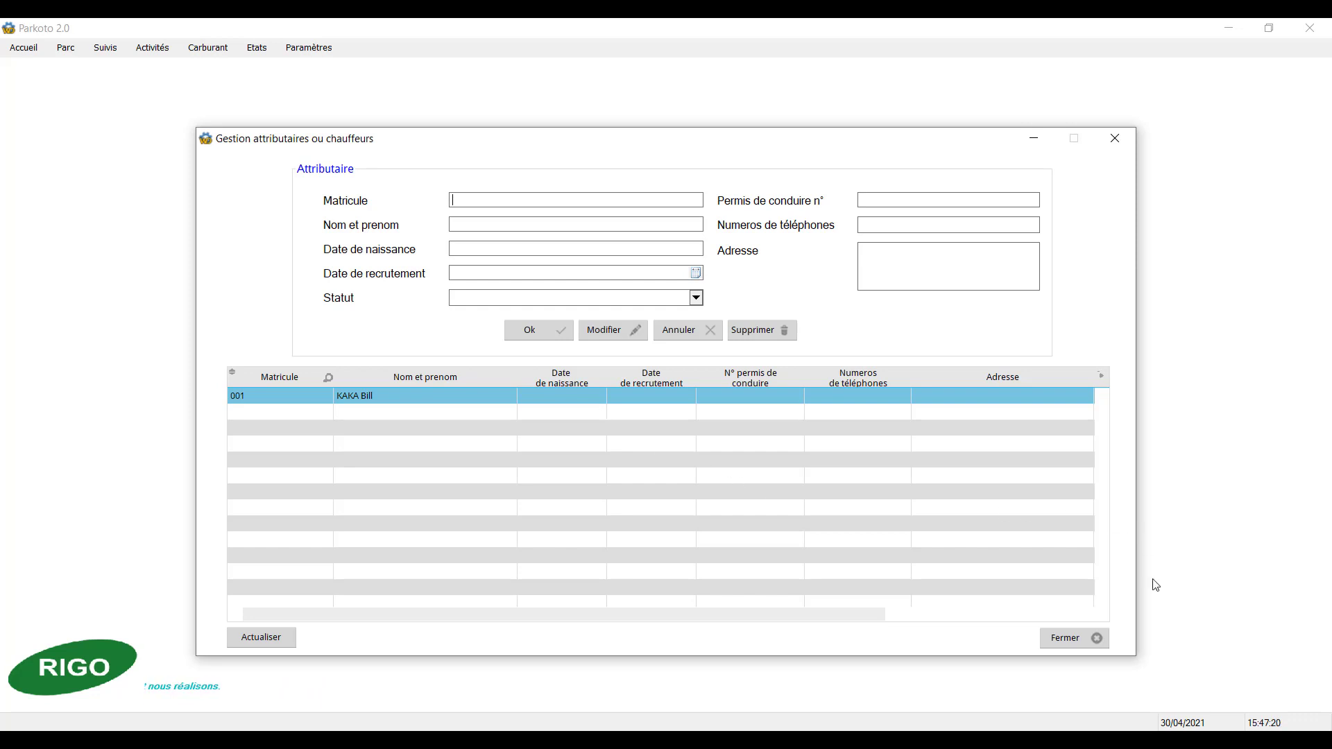
left_click(1071, 645)
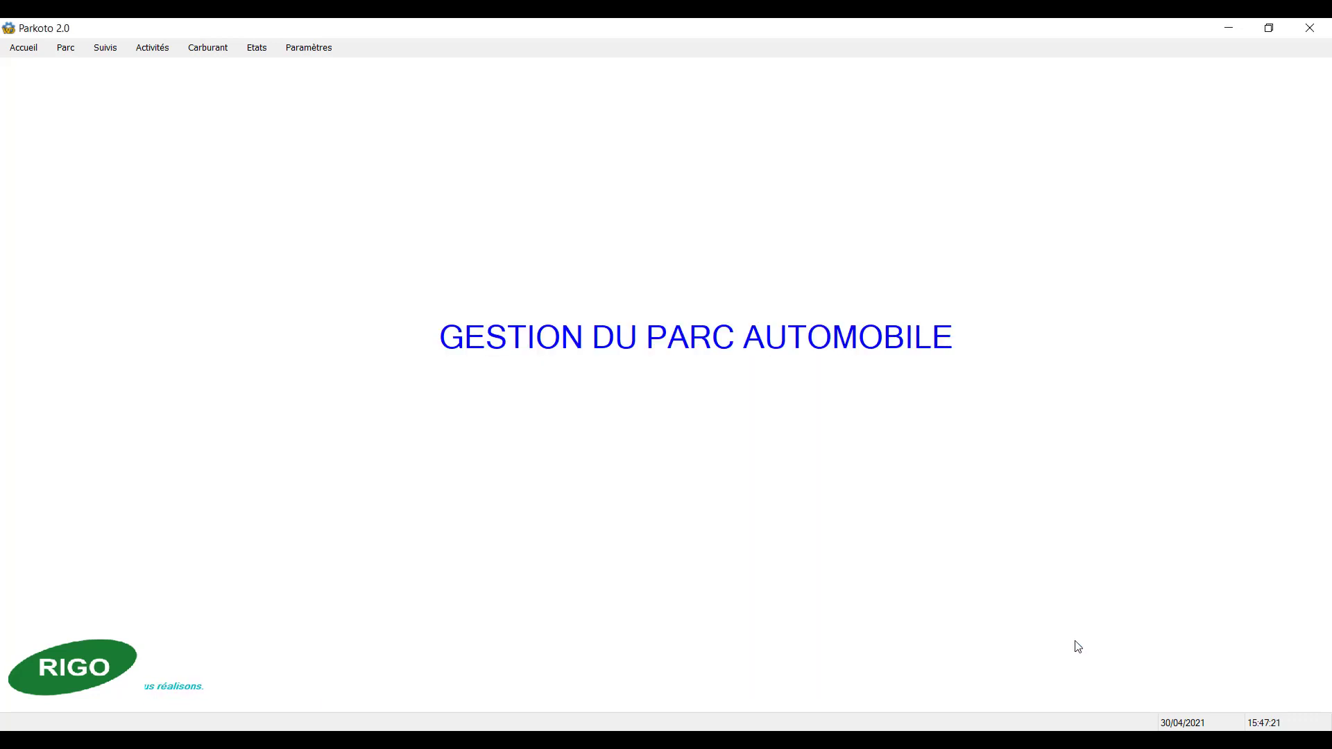
Step: Open the service provider form, review its fields and the registered providers, and close it
left_click(67, 50)
left_click(76, 138)
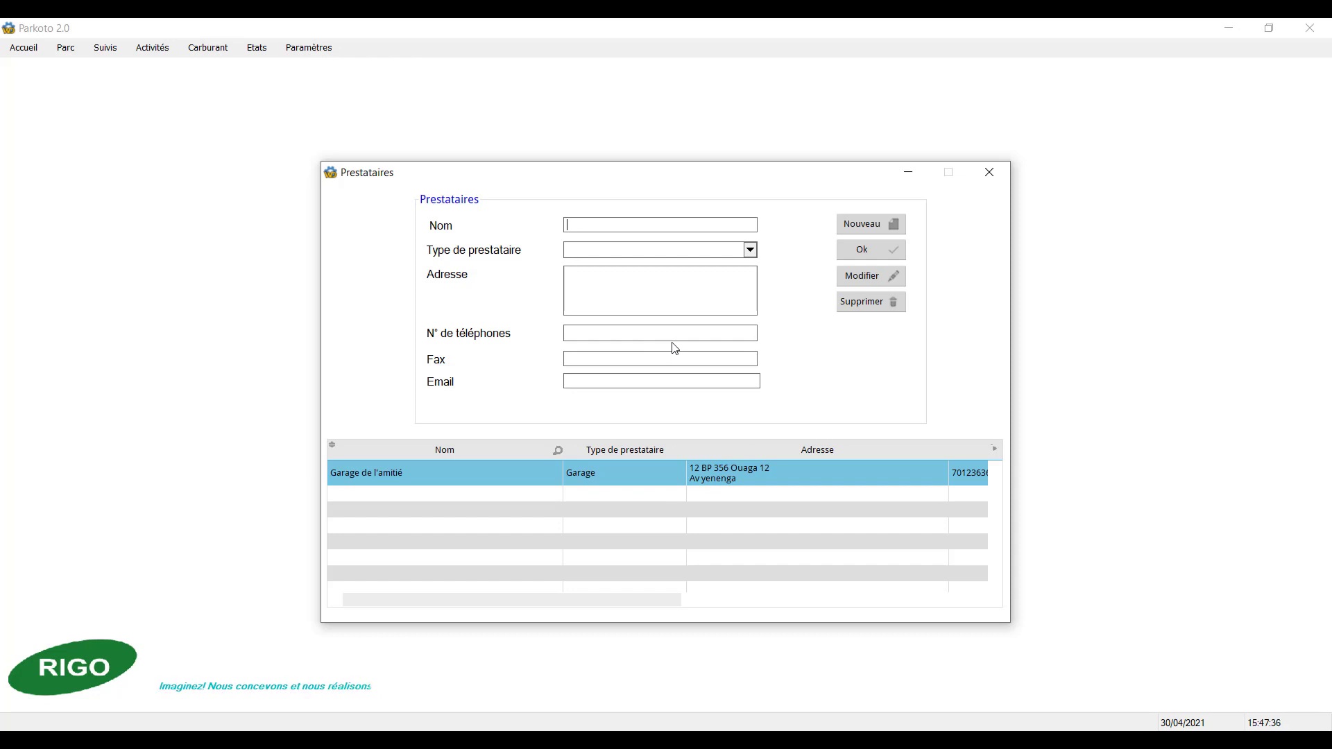
left_click(985, 175)
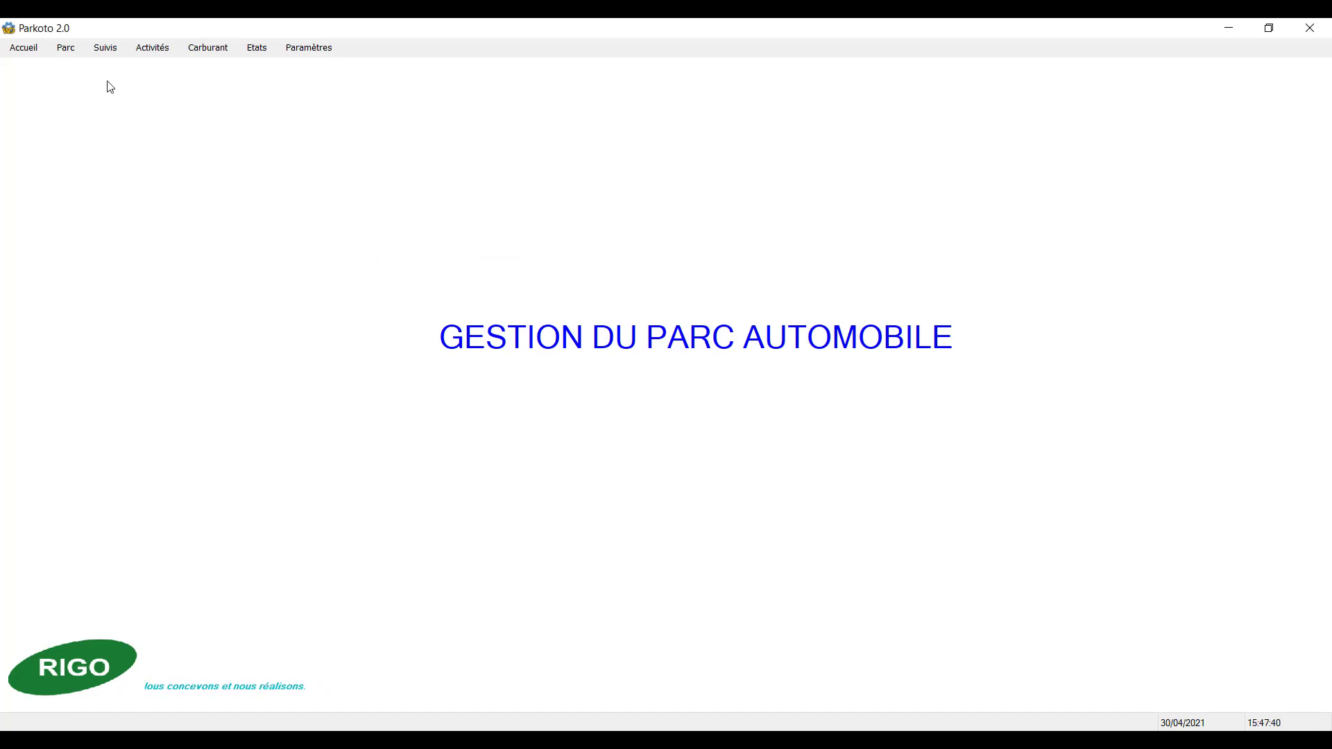
Step: Open the vehicle information form and load the TOYOTA and SUZIKY records to examine their details
left_click(77, 53)
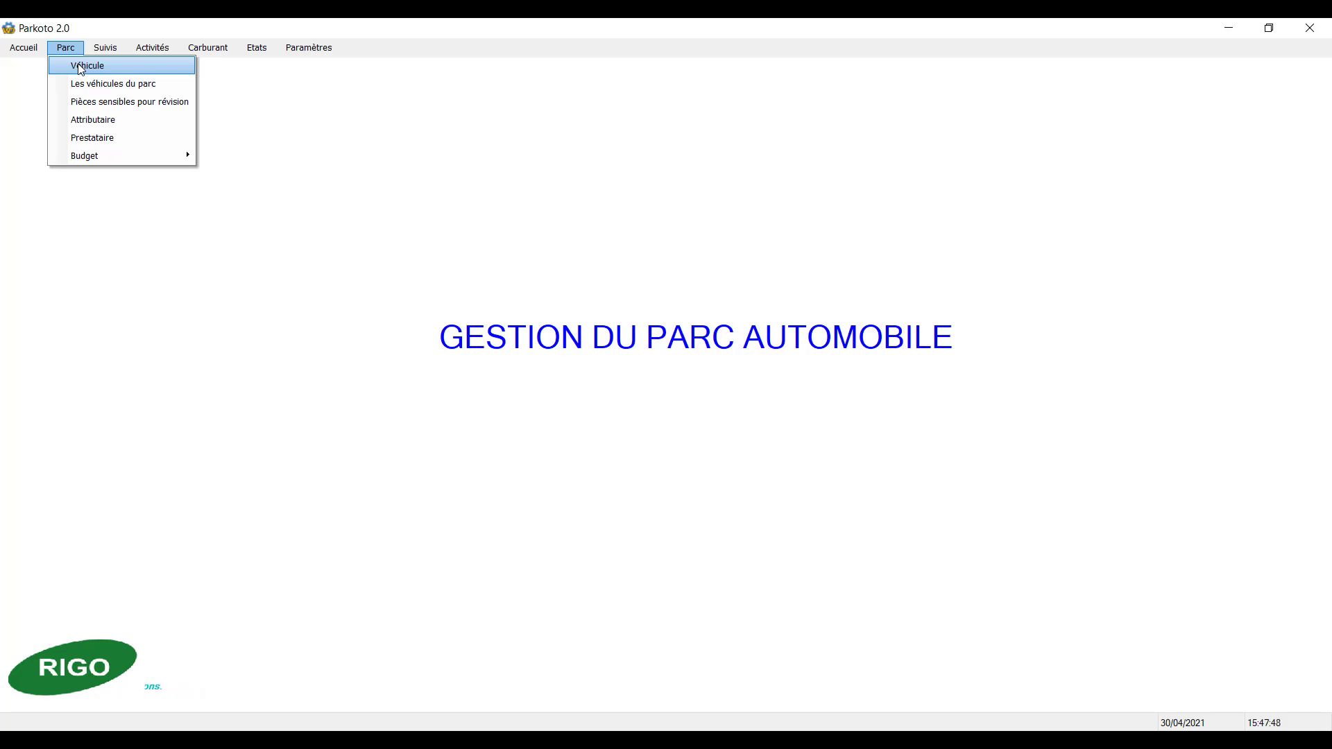
left_click(81, 68)
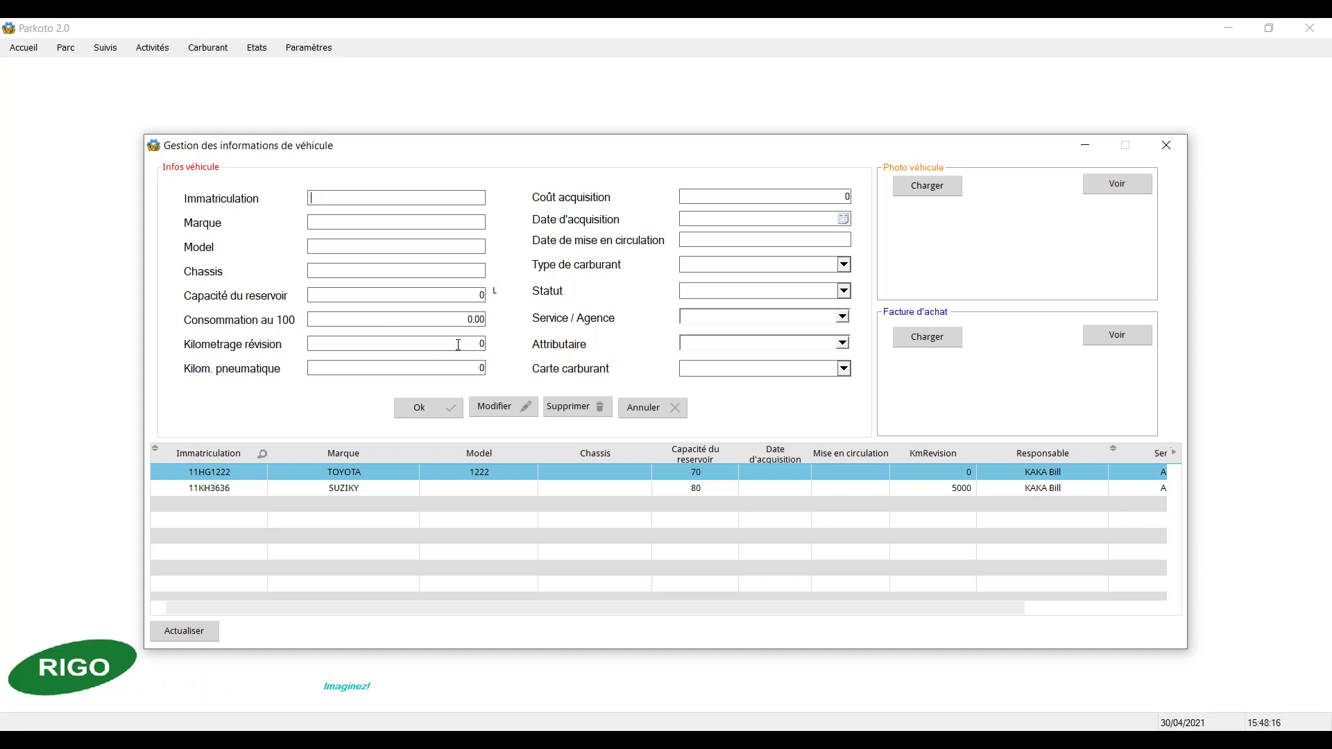
double_click(358, 471)
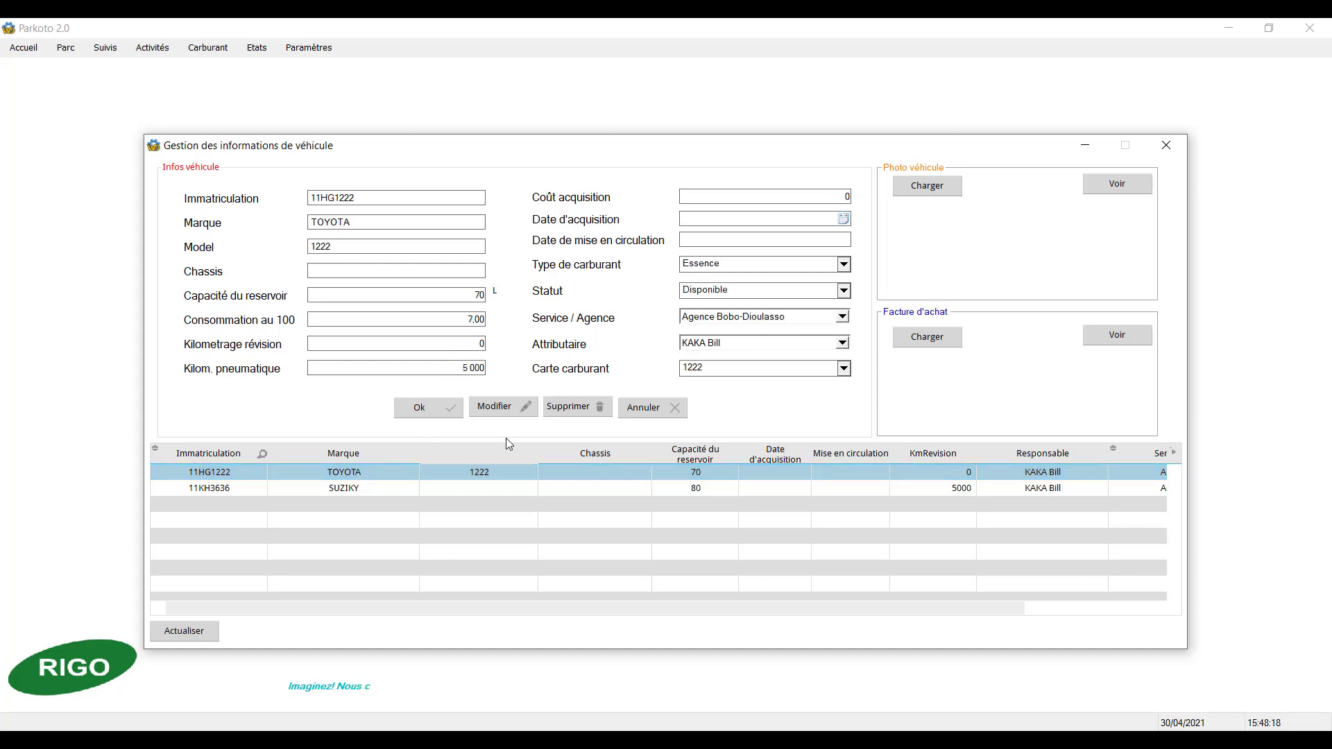
double_click(368, 487)
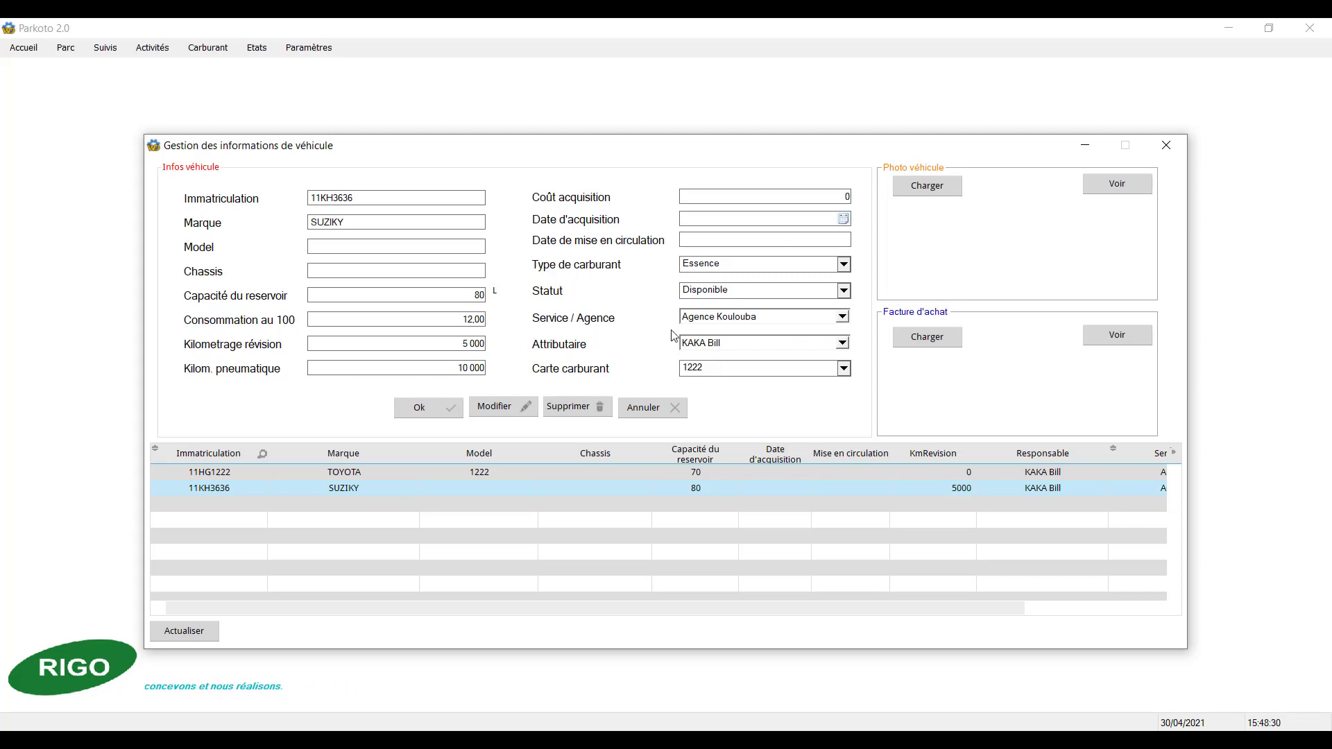
Step: Check the service/agency, assignee and fuel card choices for the SUZIKY vehicle and close the vehicle form
left_click(843, 318)
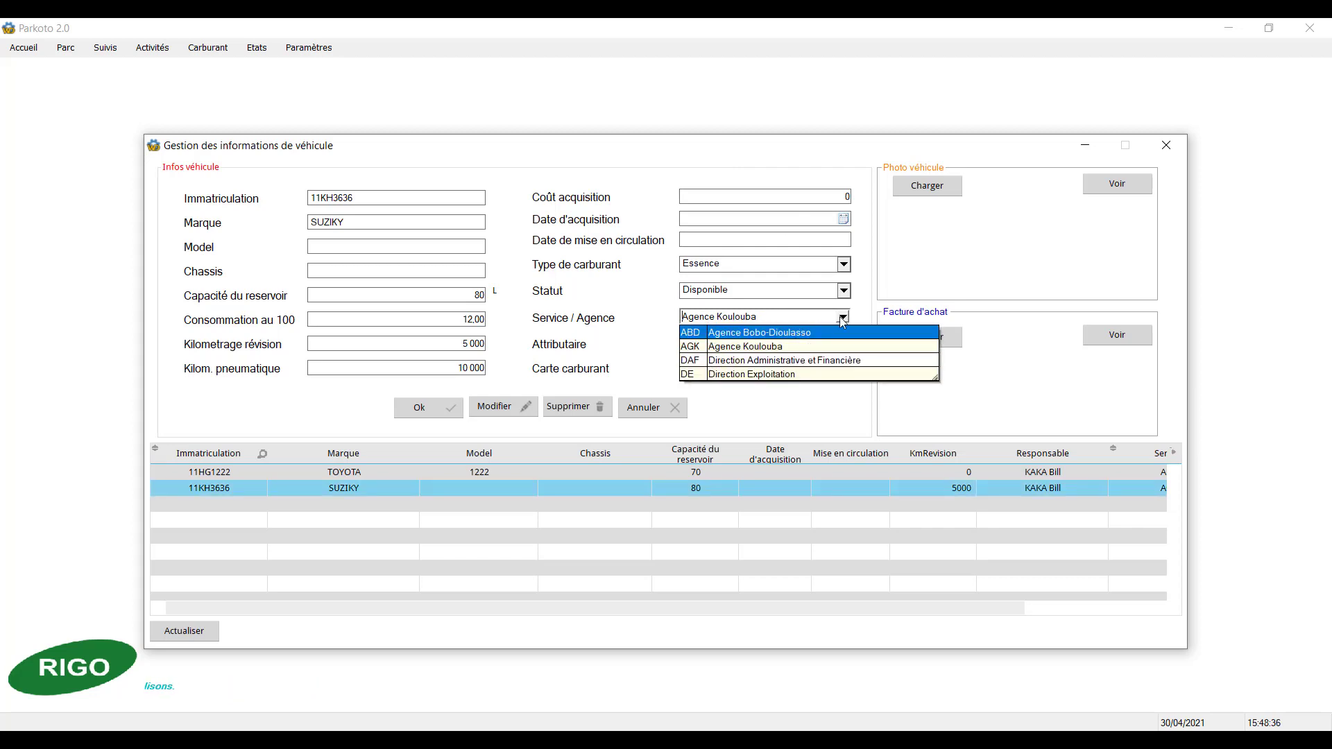
left_click(844, 317)
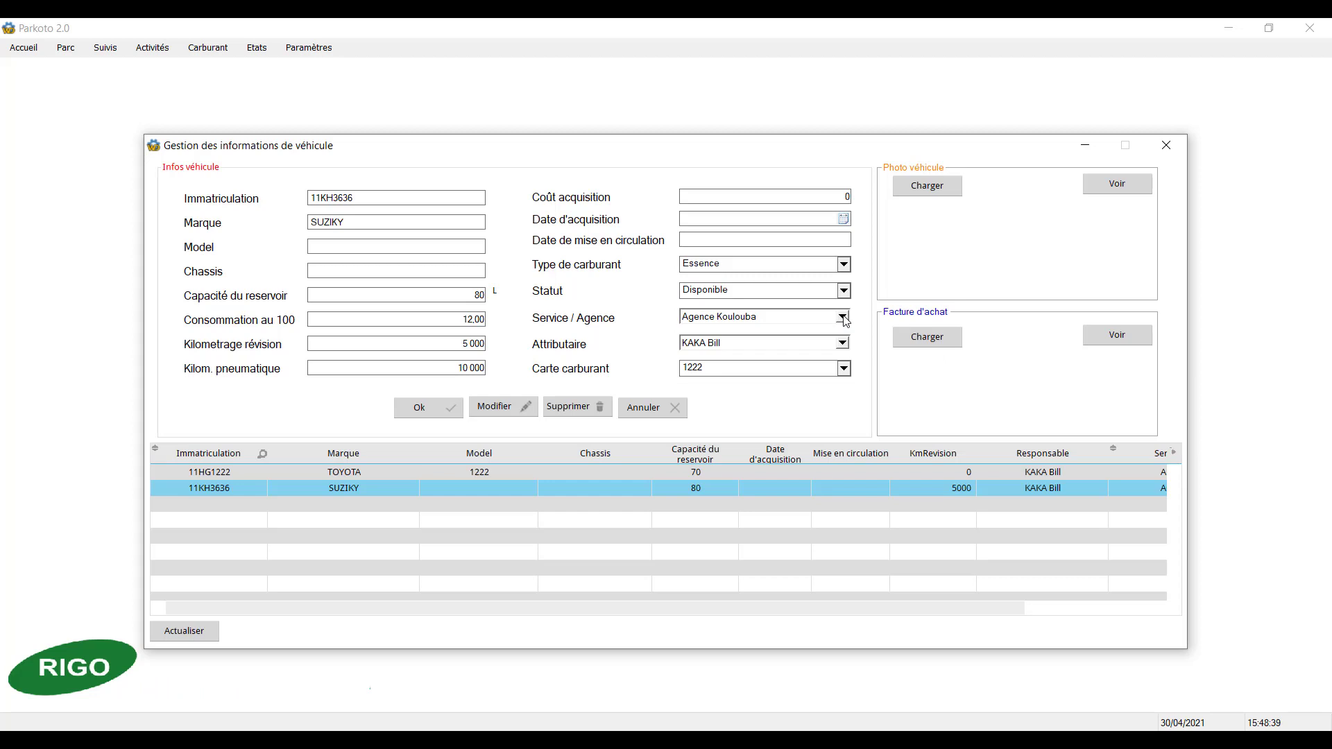
left_click(843, 344)
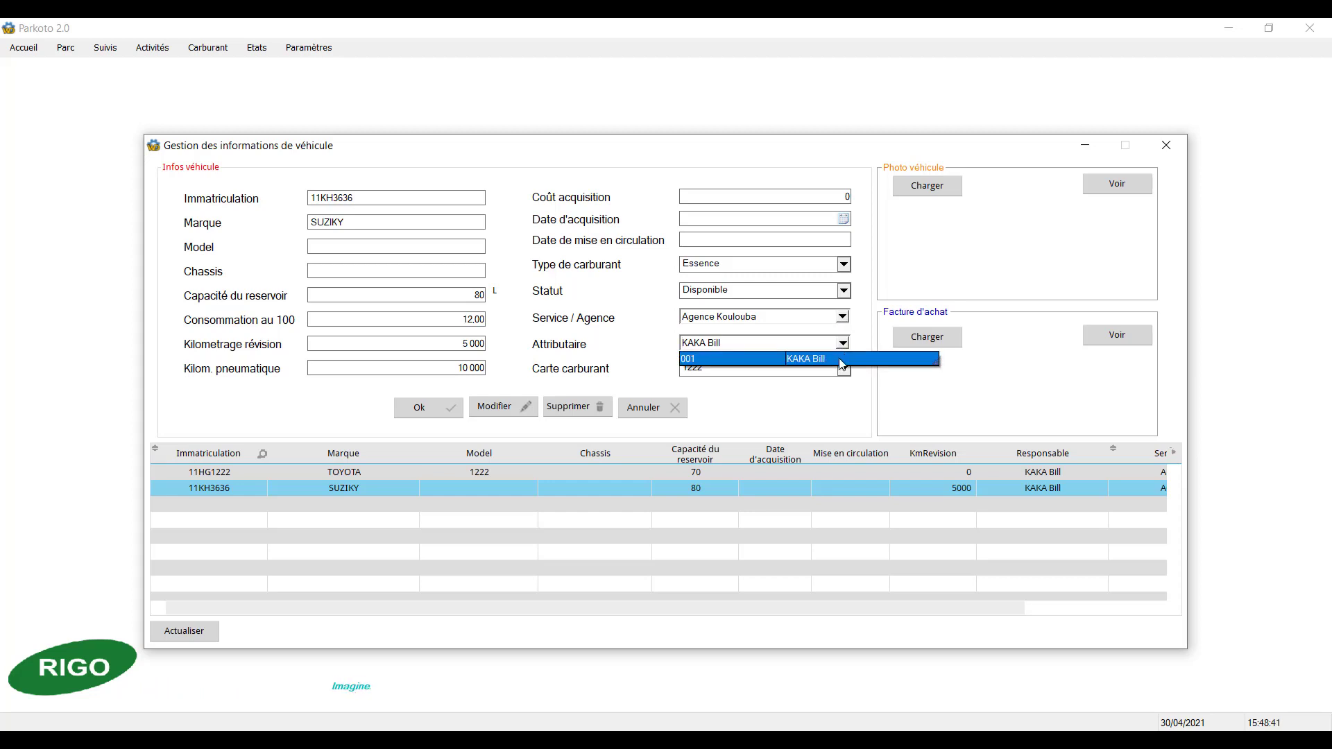
left_click(842, 358)
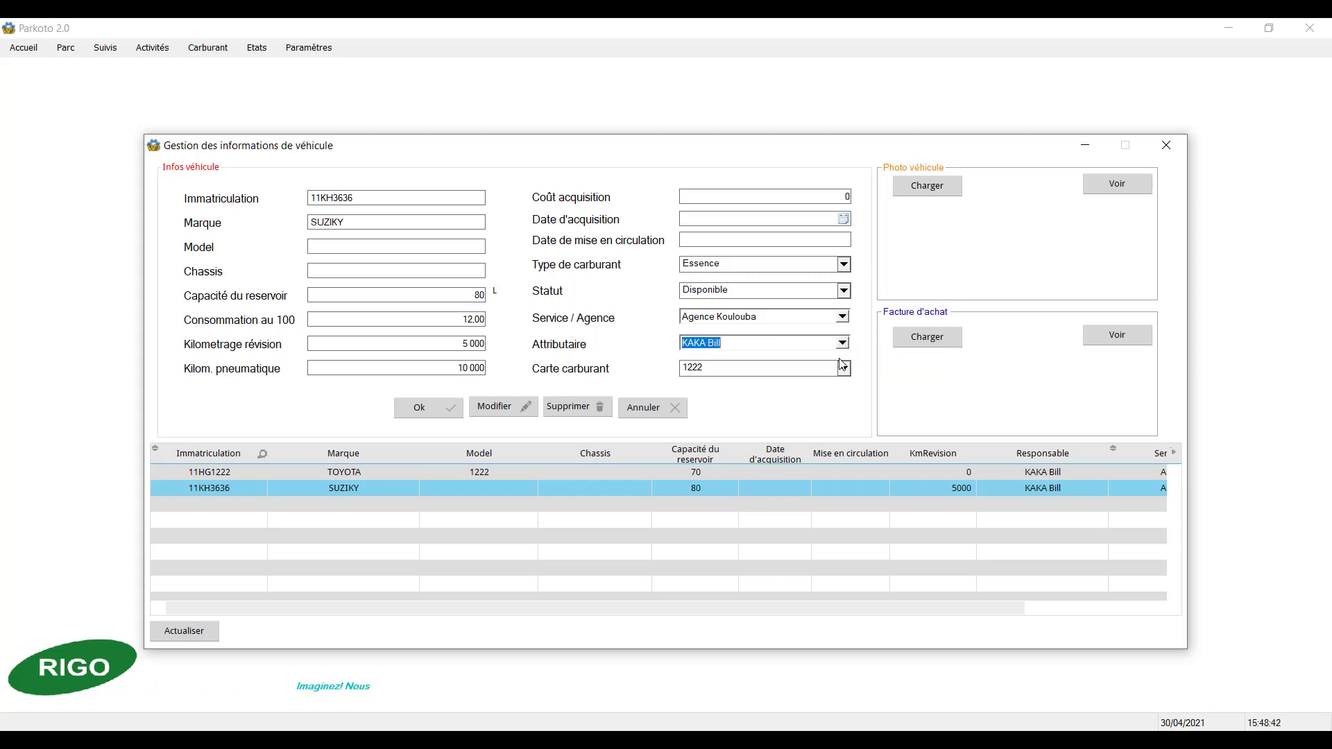
left_click(843, 370)
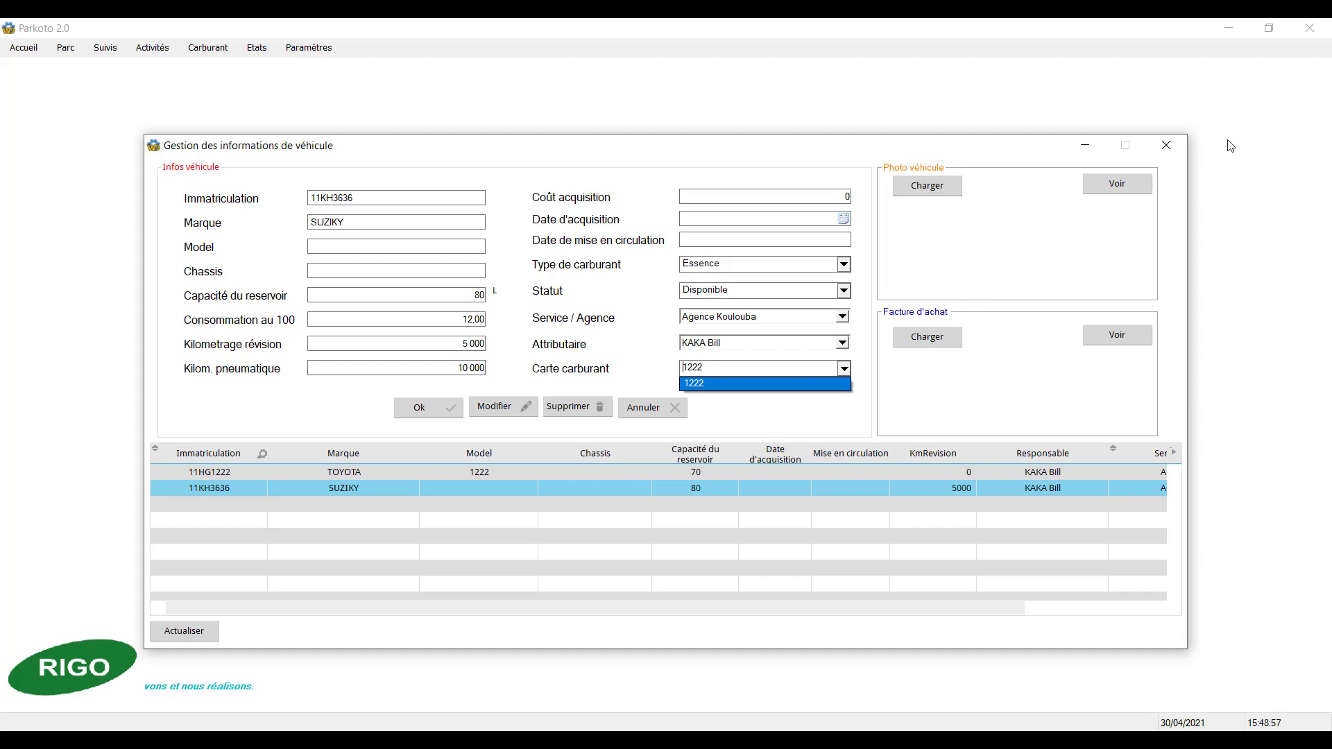
left_click(1166, 150)
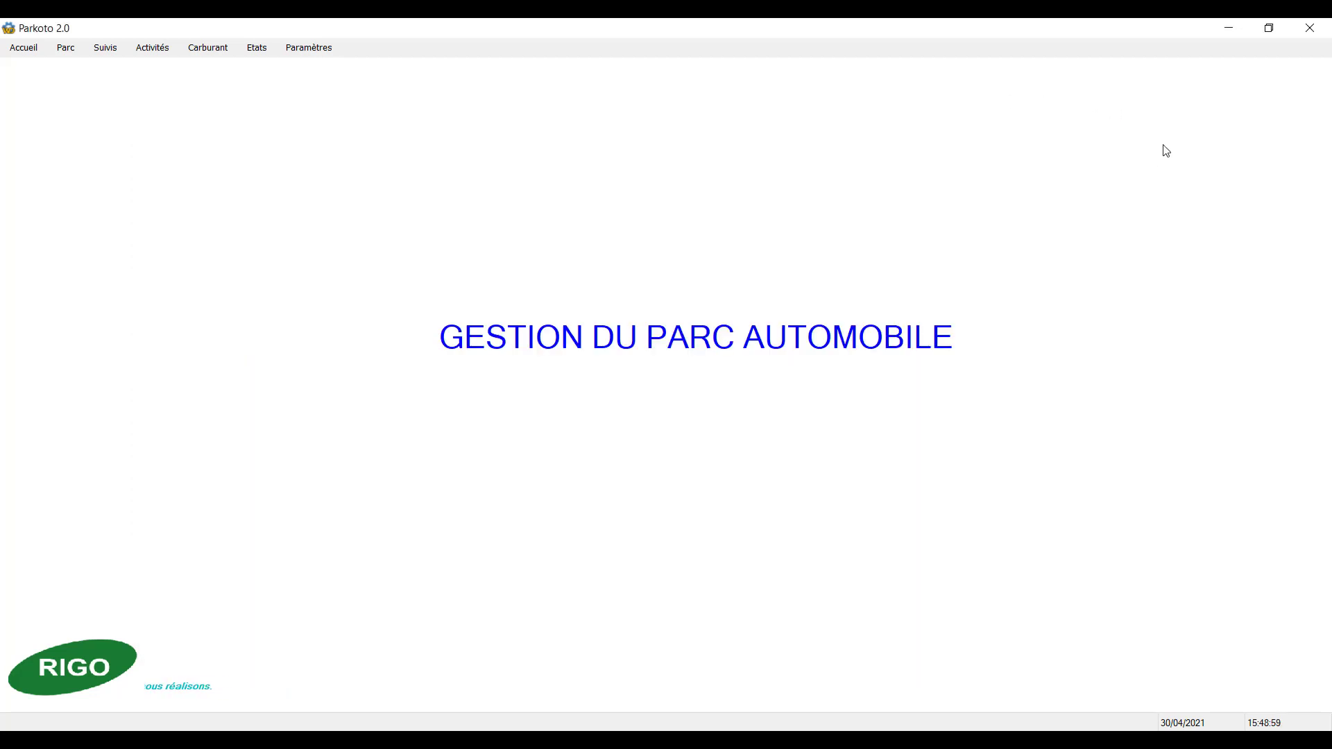
Step: Open the fuel card form and examine the supplier and vehicle choices and the assignee field
left_click(232, 50)
left_click(229, 67)
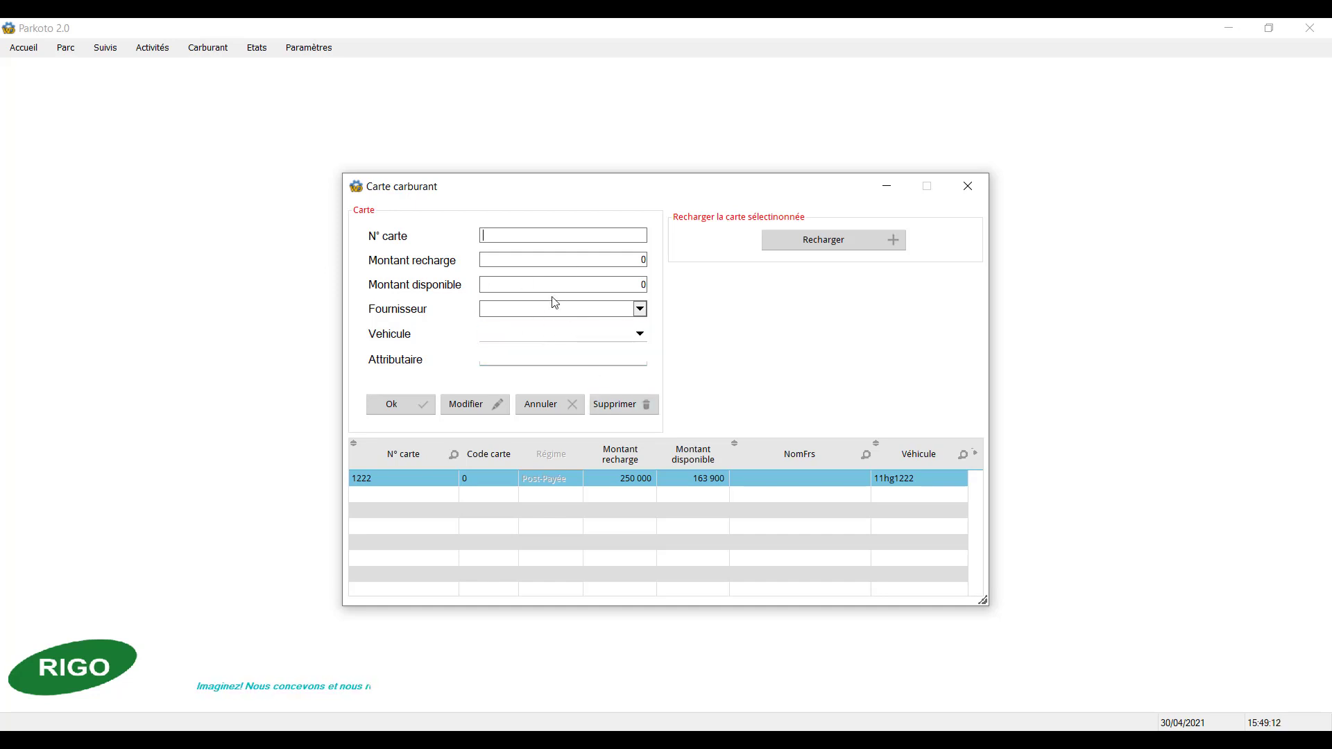
left_click(640, 310)
left_click(640, 310)
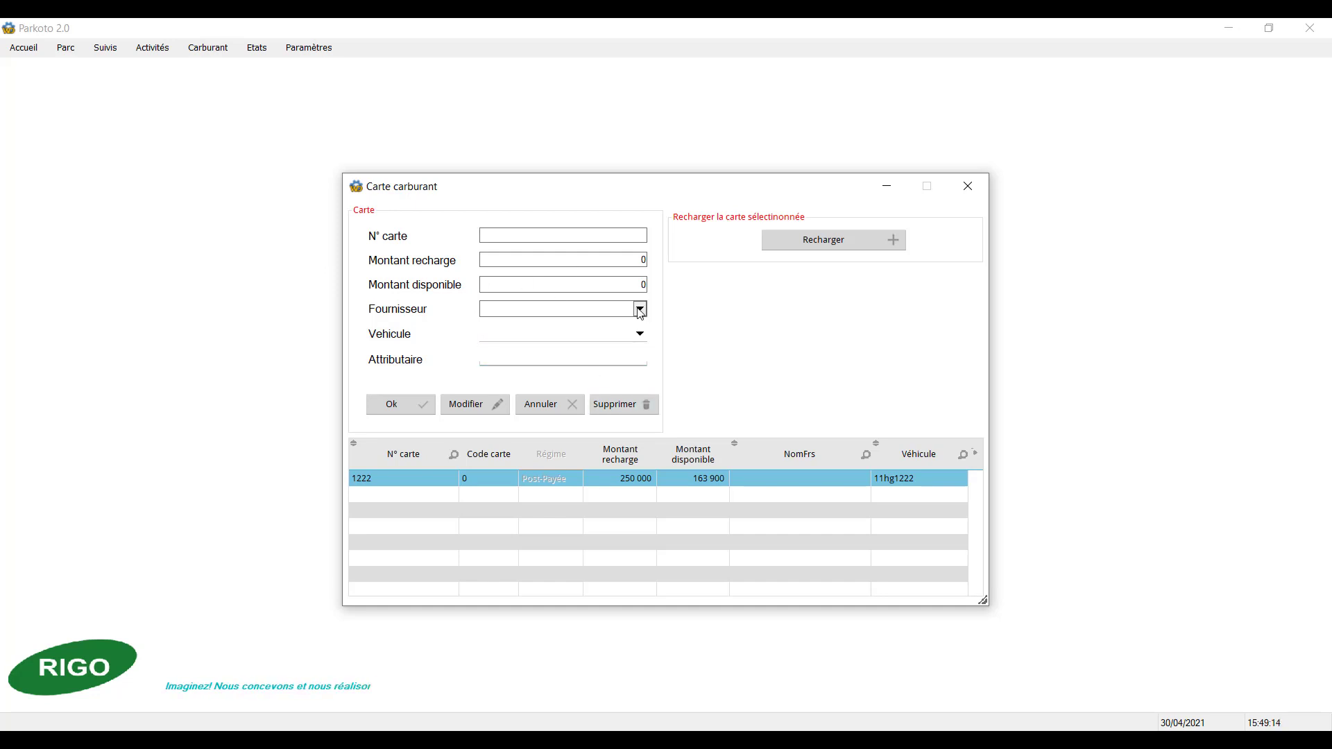
left_click(640, 335)
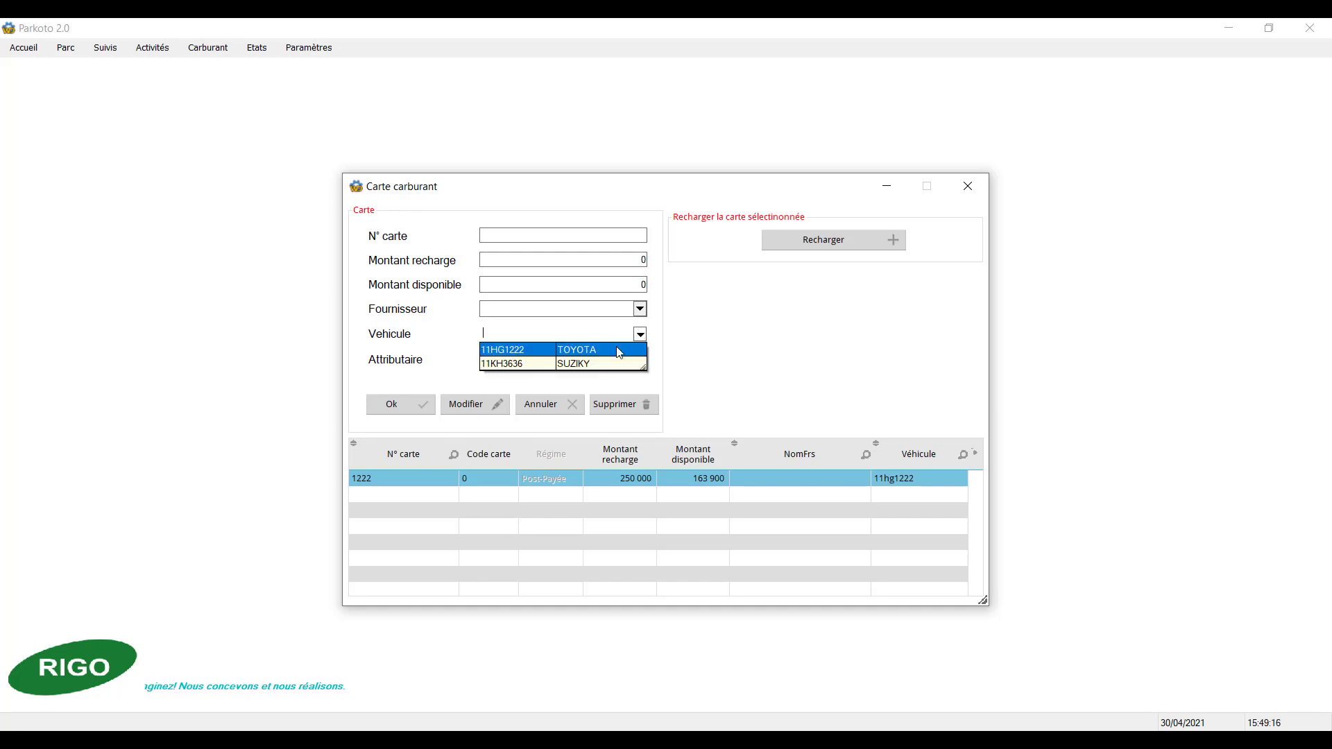
left_click(639, 333)
left_click(572, 361)
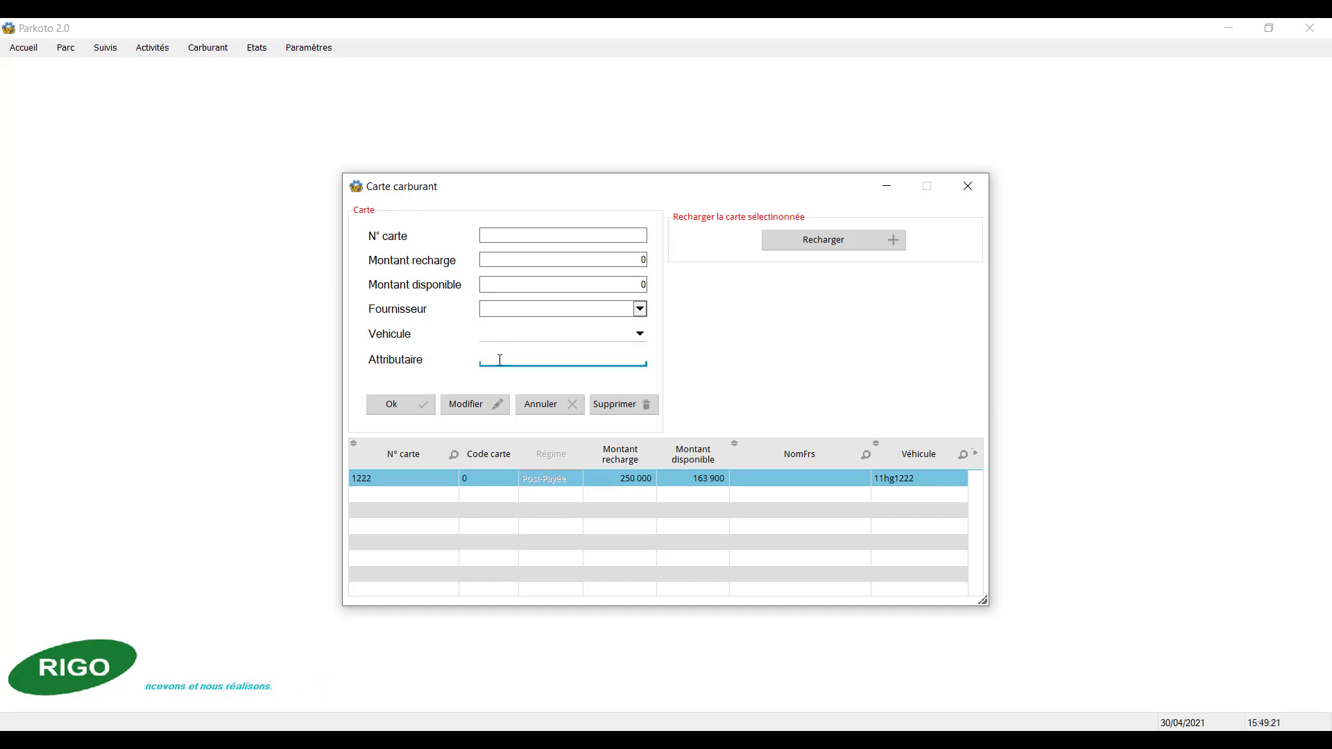
Step: Select the TOYOTA vehicle to check its linked assignee, load the existing fuel card's record, and close the form
left_click(639, 334)
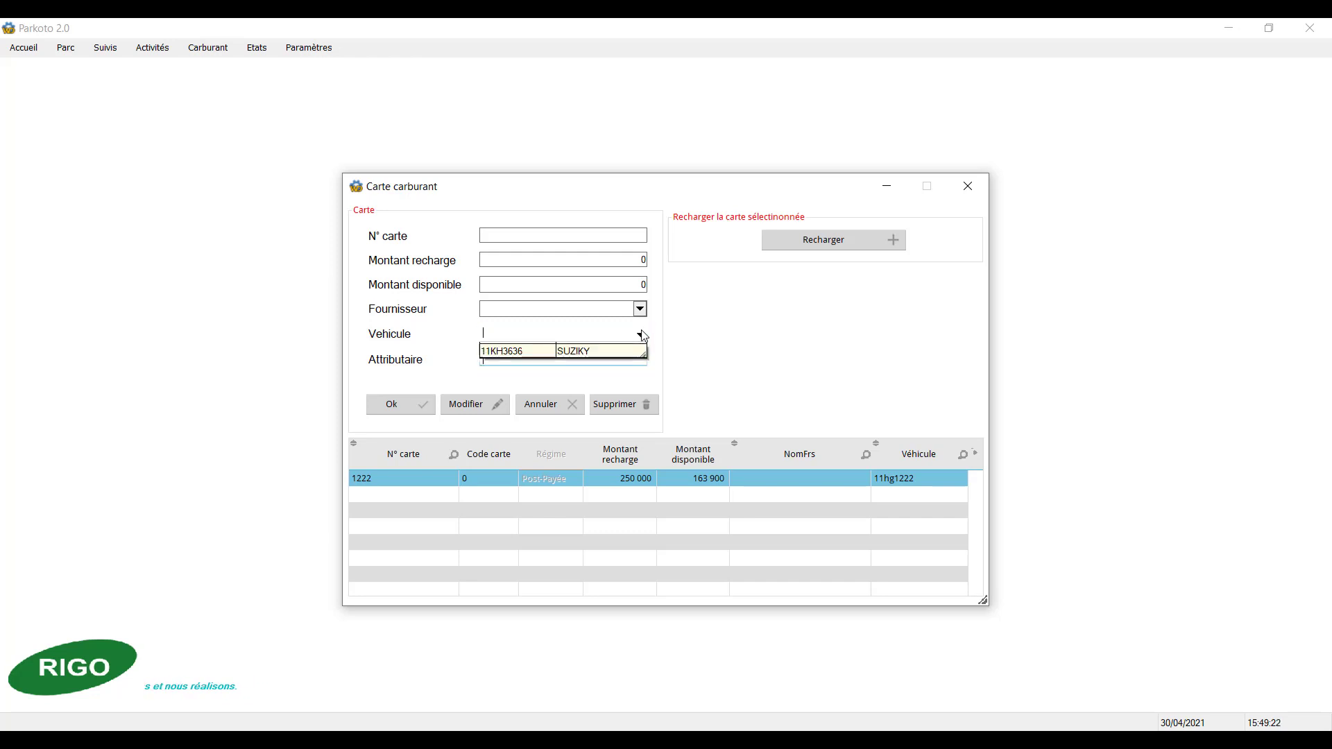
left_click(615, 345)
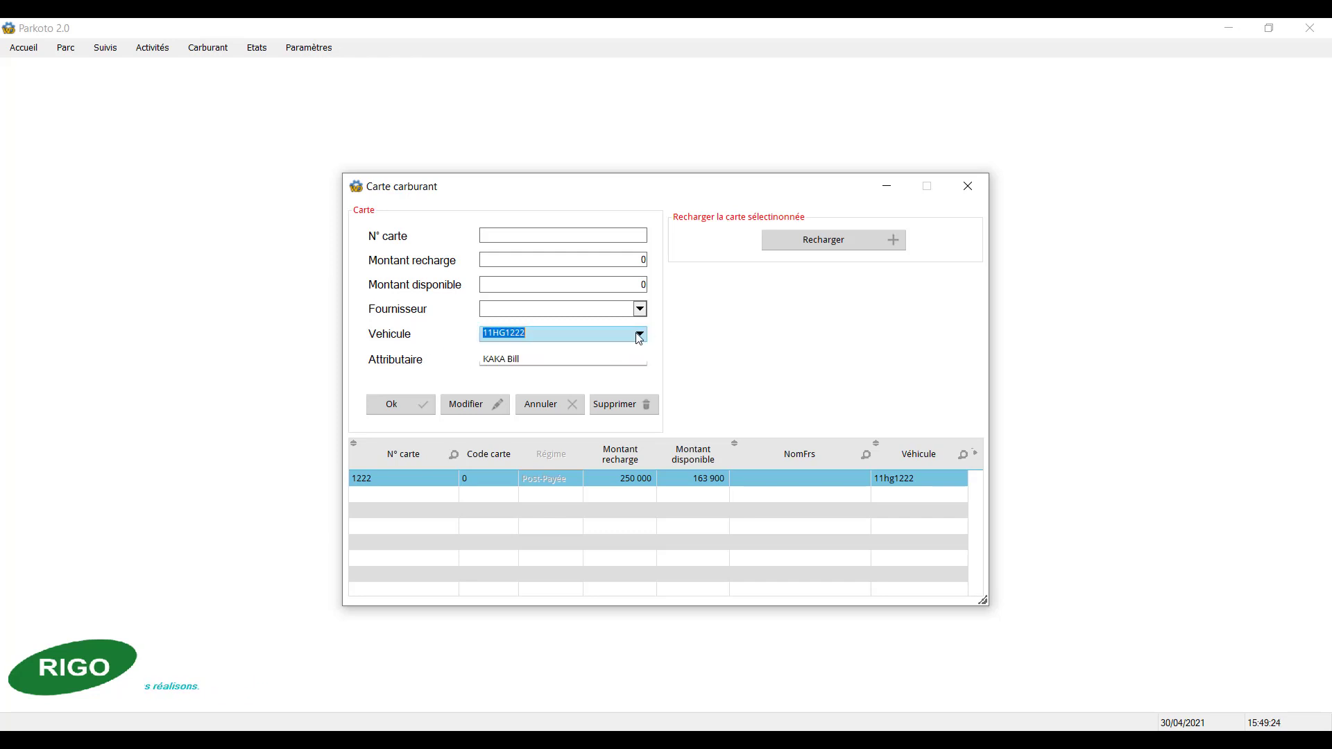
left_click(640, 336)
left_click(589, 361)
left_click(543, 481)
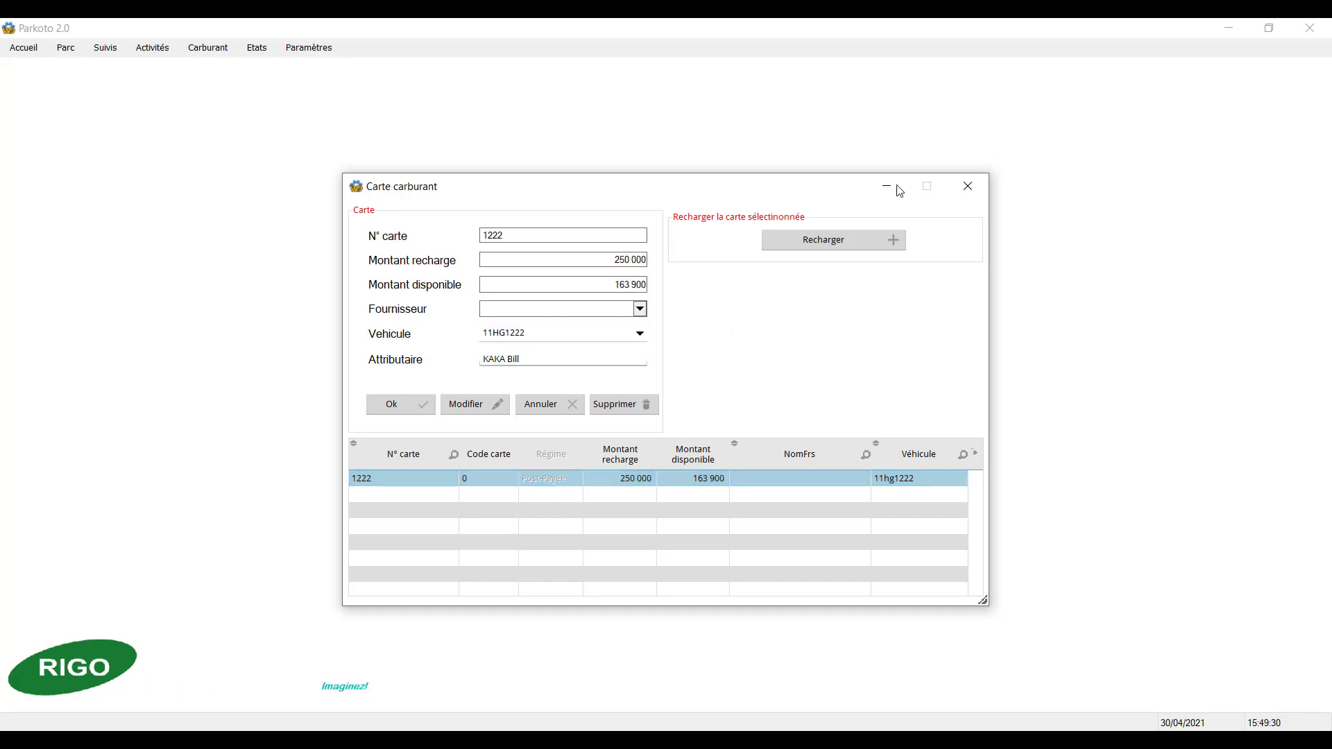
left_click(963, 194)
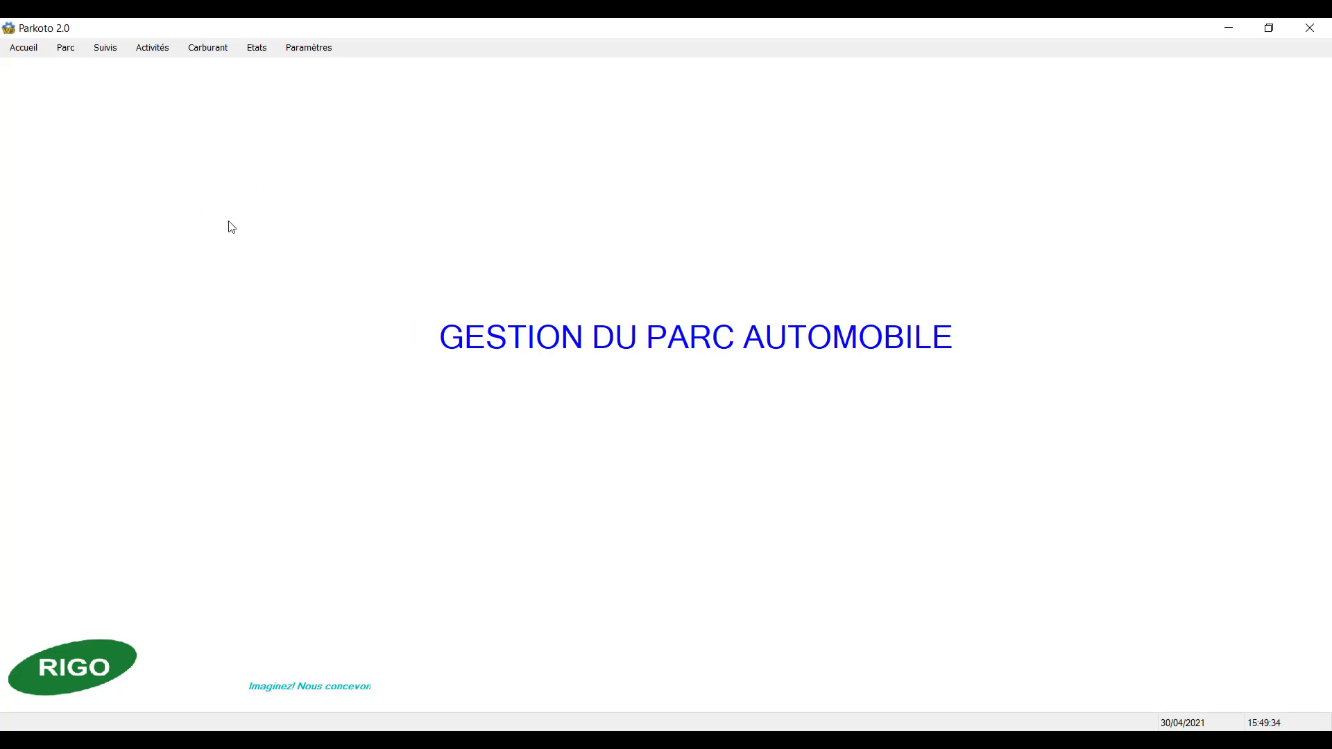
Step: Open the repair requests, select the request dated 27/04/2021, and close the form
left_click(117, 48)
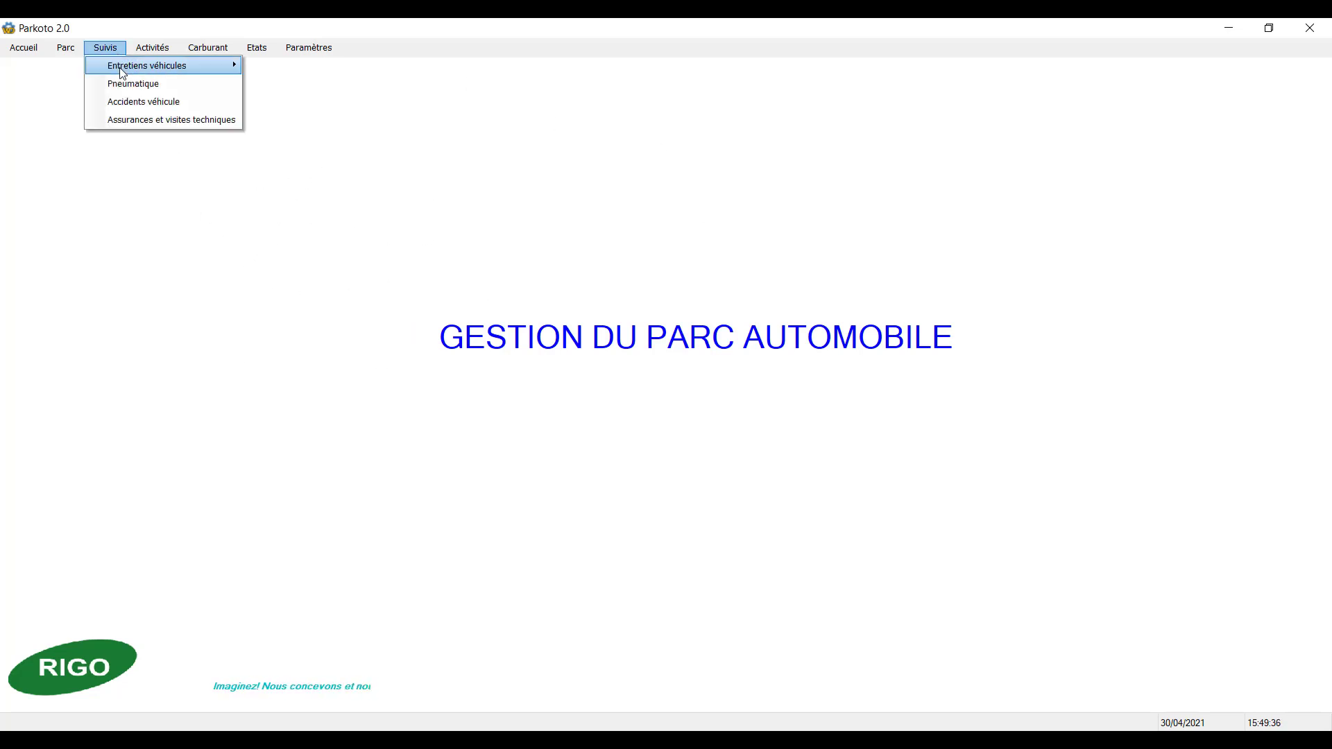
mouse_move(122, 73)
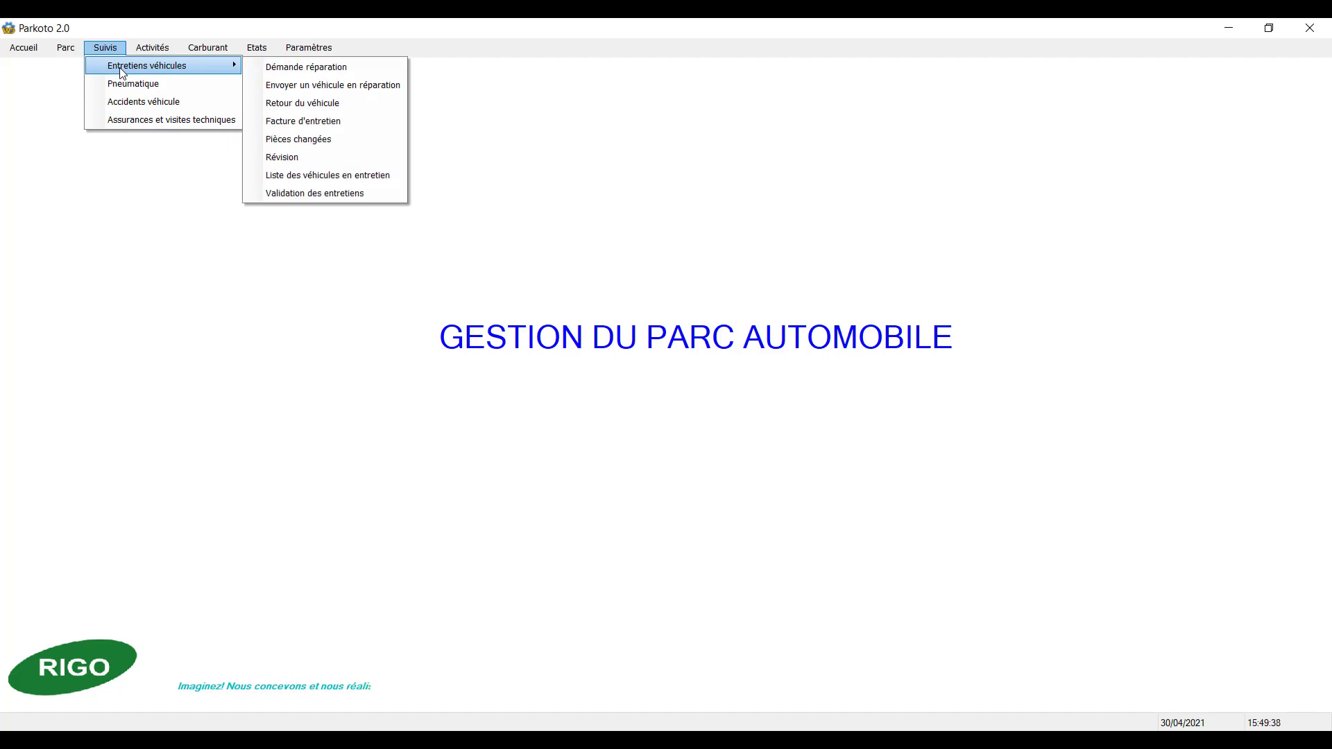
left_click(306, 67)
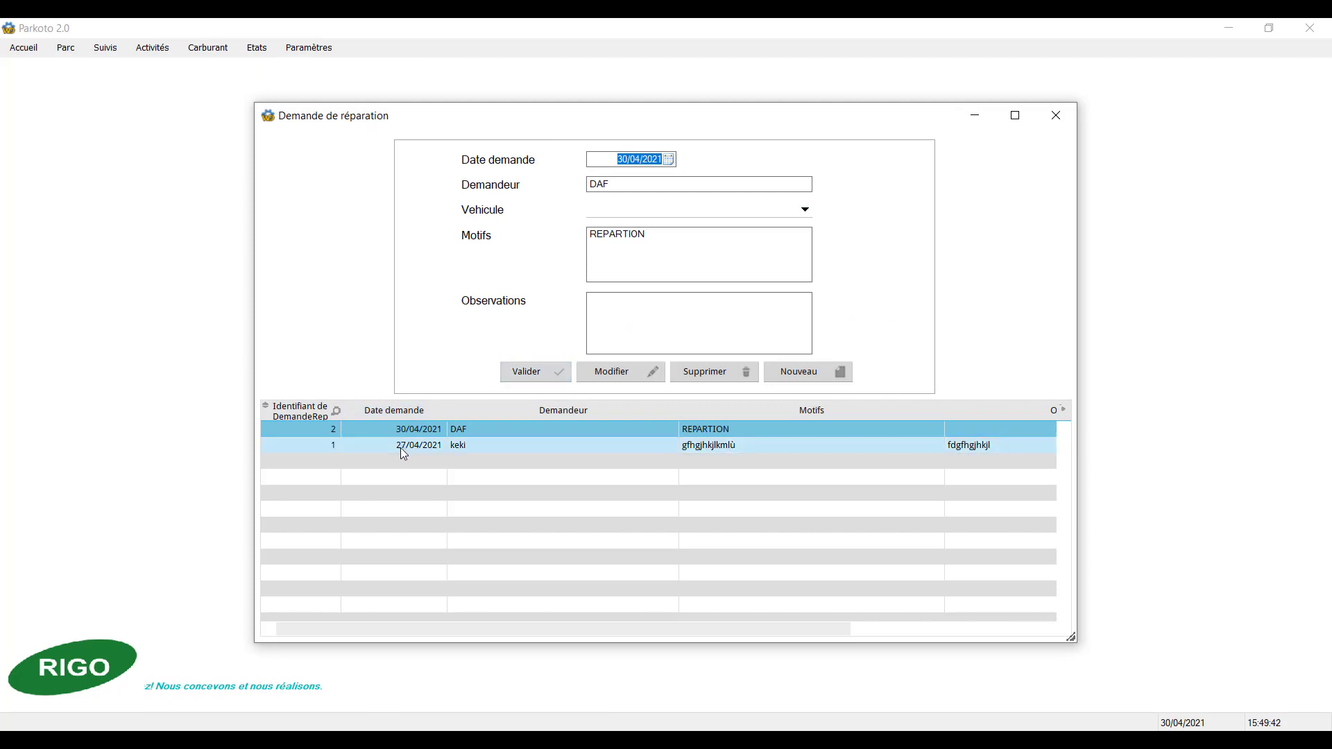
left_click(400, 446)
left_click(1056, 118)
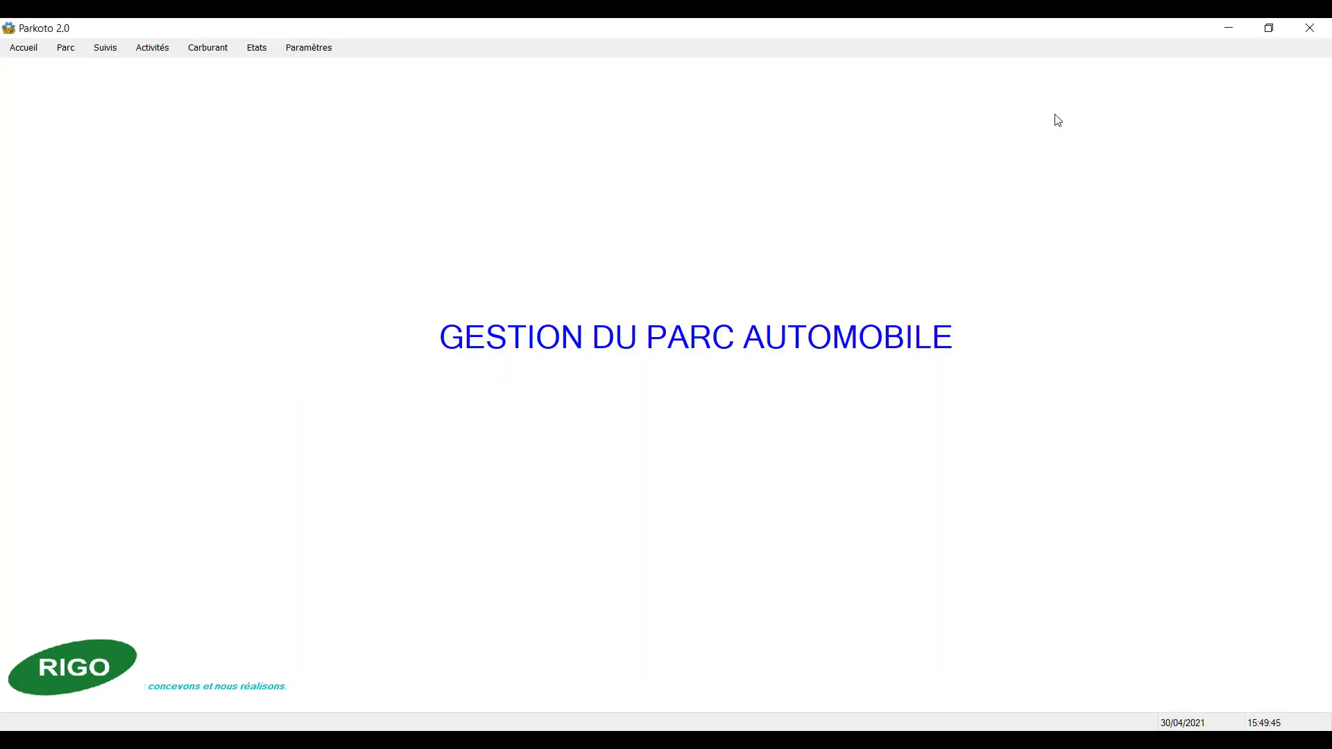
Step: Open the form for sending a vehicle to repair, load dispatch record 4 to review its details, and close the form
left_click(112, 50)
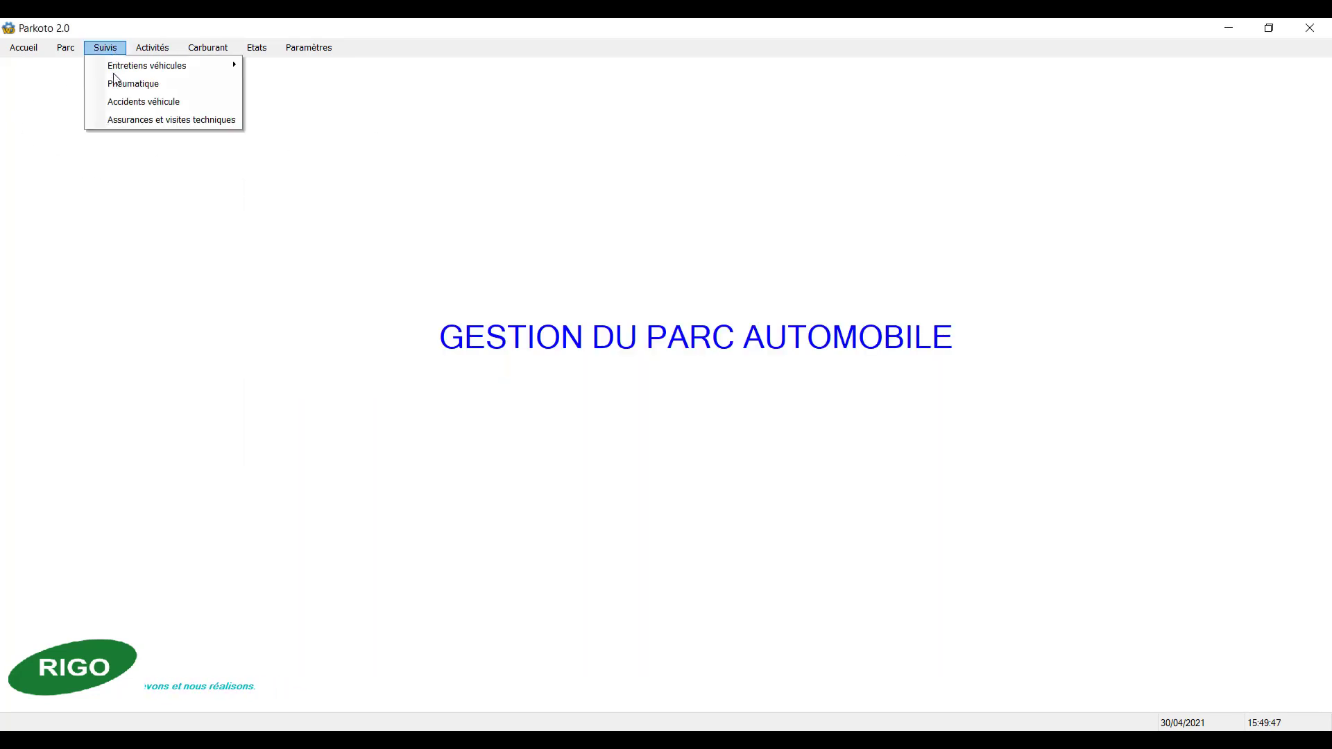
mouse_move(118, 72)
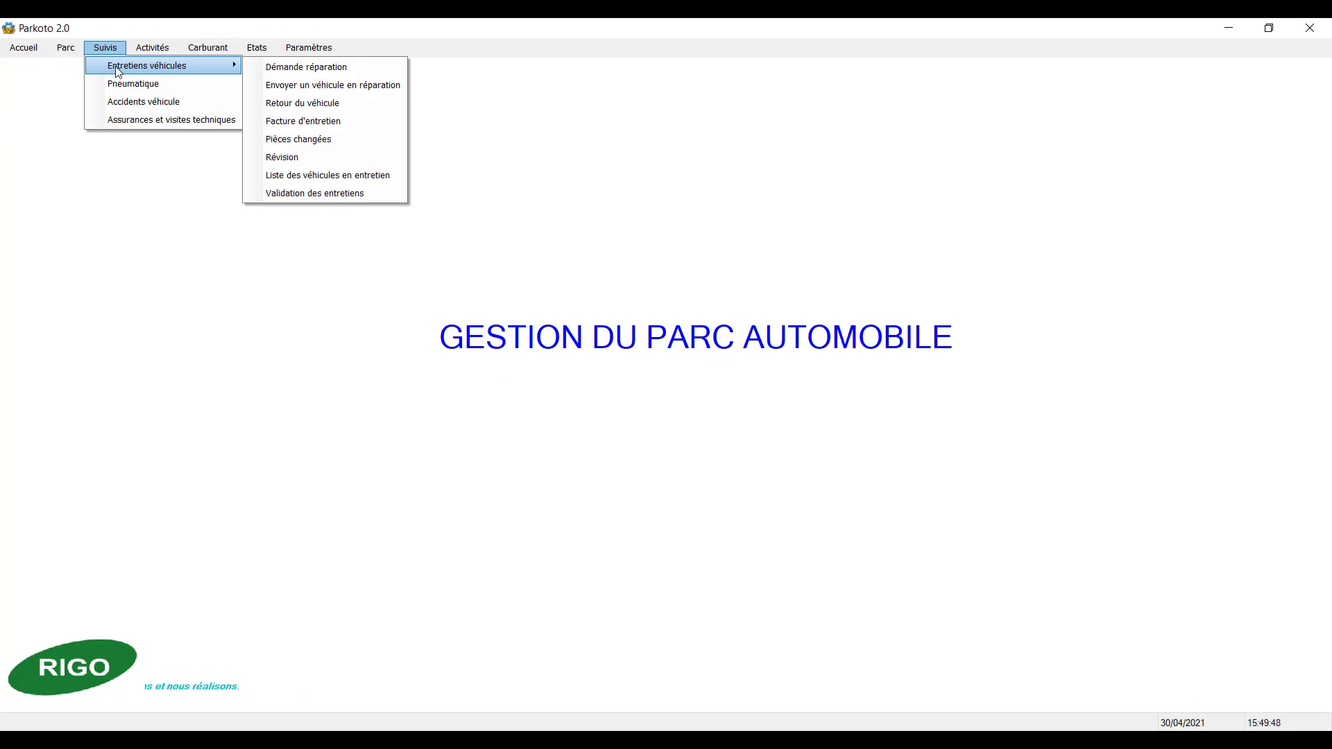
left_click(321, 85)
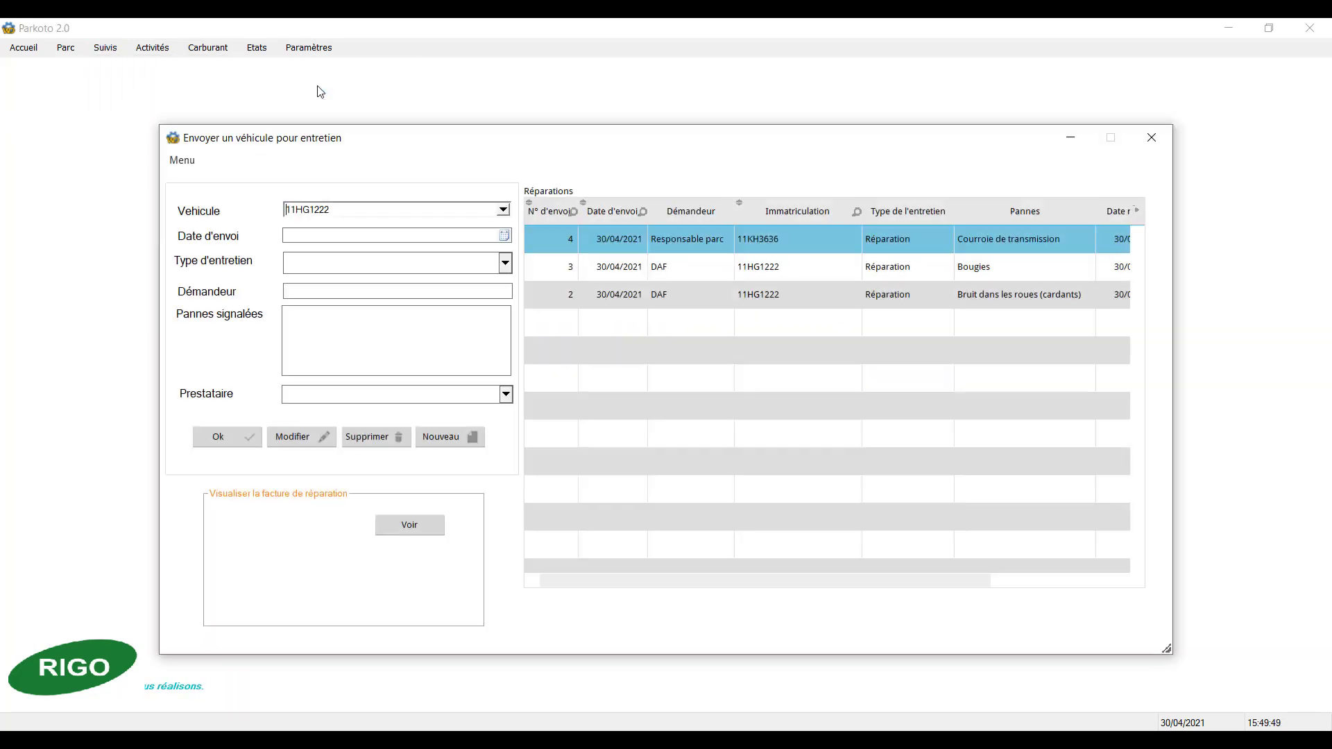
left_click(600, 244)
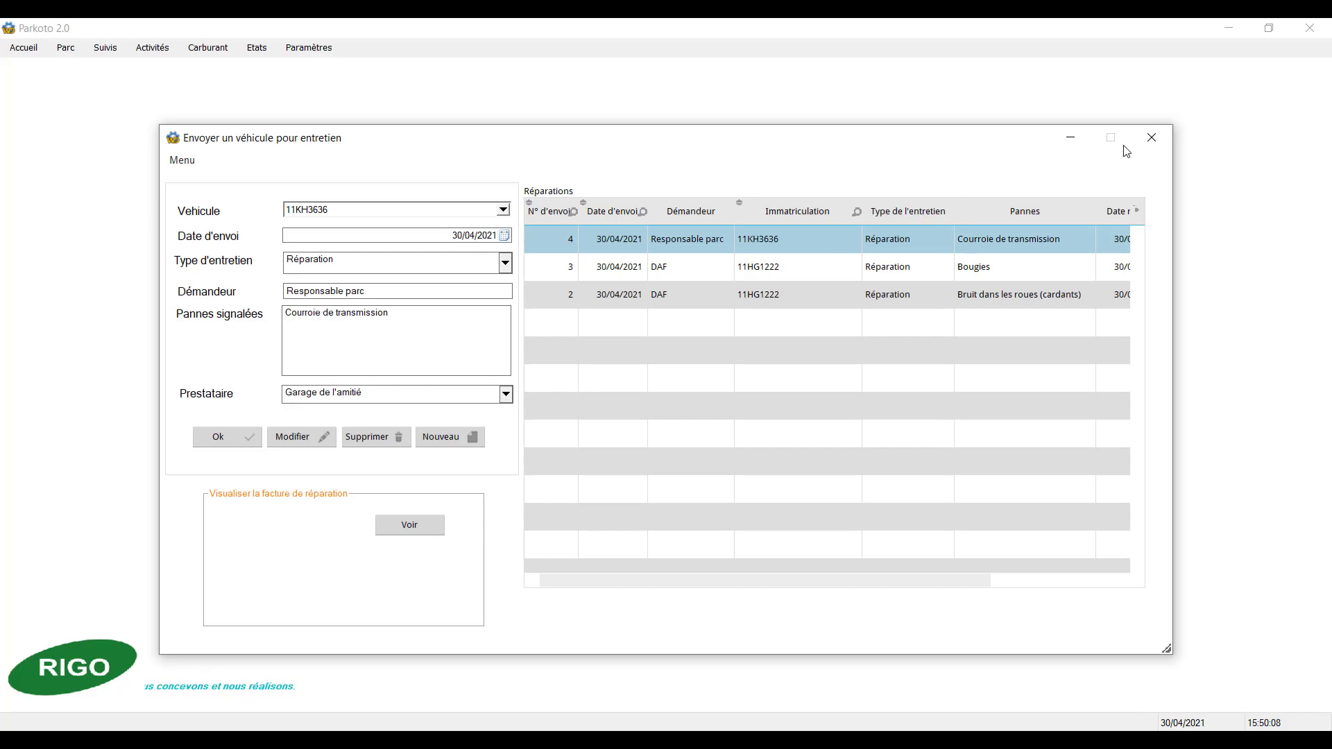
left_click(1151, 138)
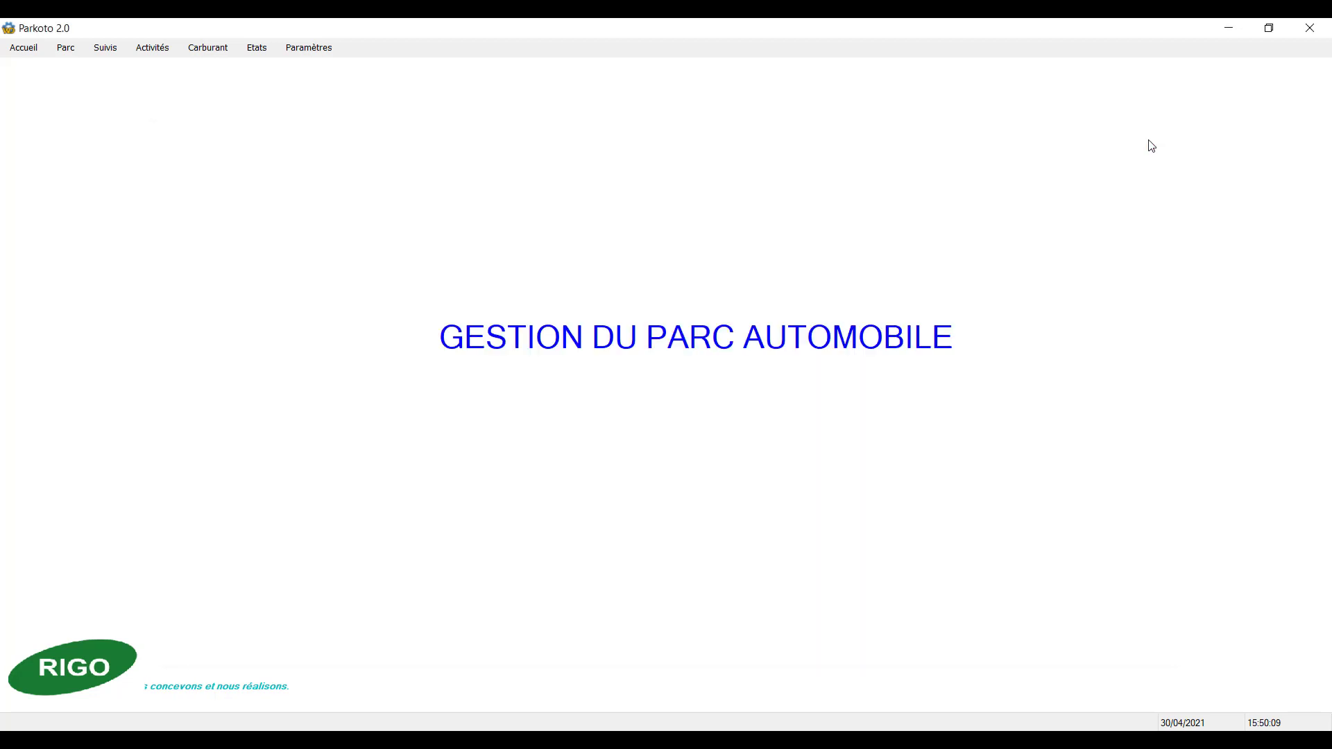
Step: Open the vehicle return form, examine its vehicle, return date and comment fields, and close it
left_click(105, 48)
mouse_move(119, 68)
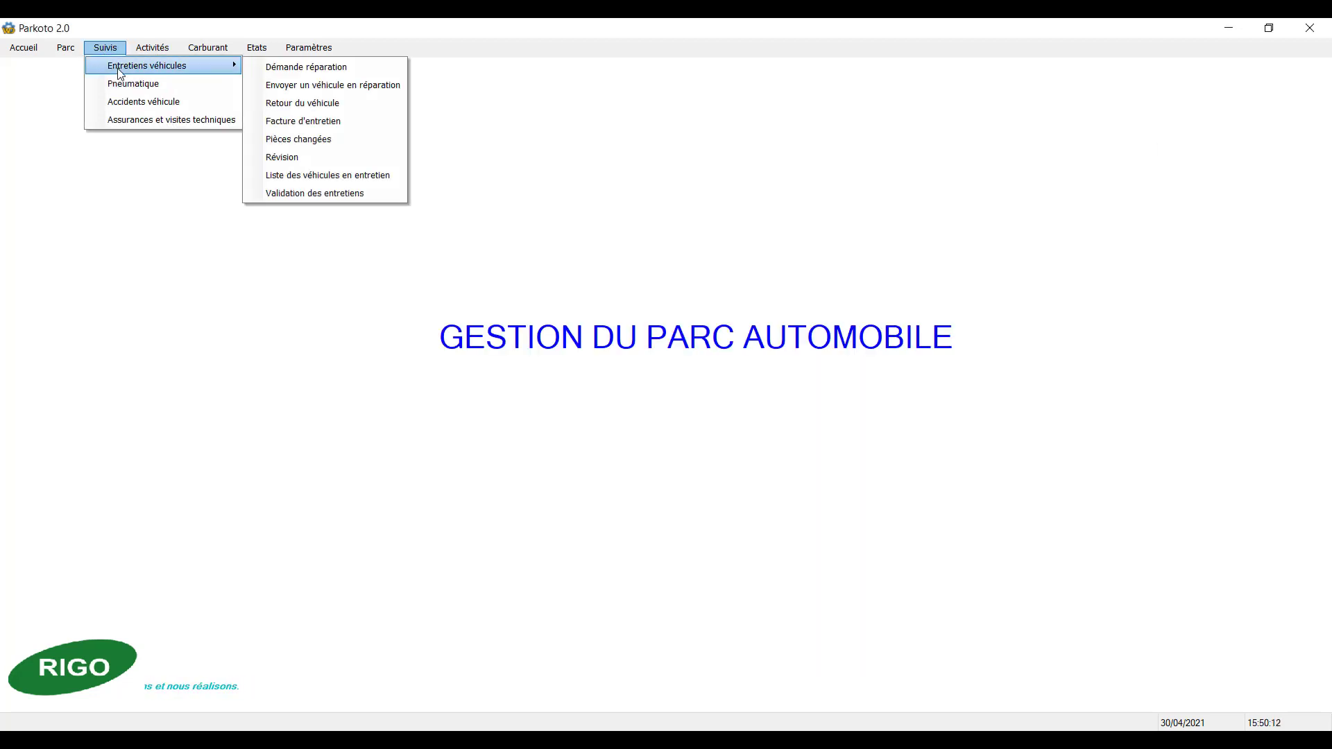
left_click(322, 104)
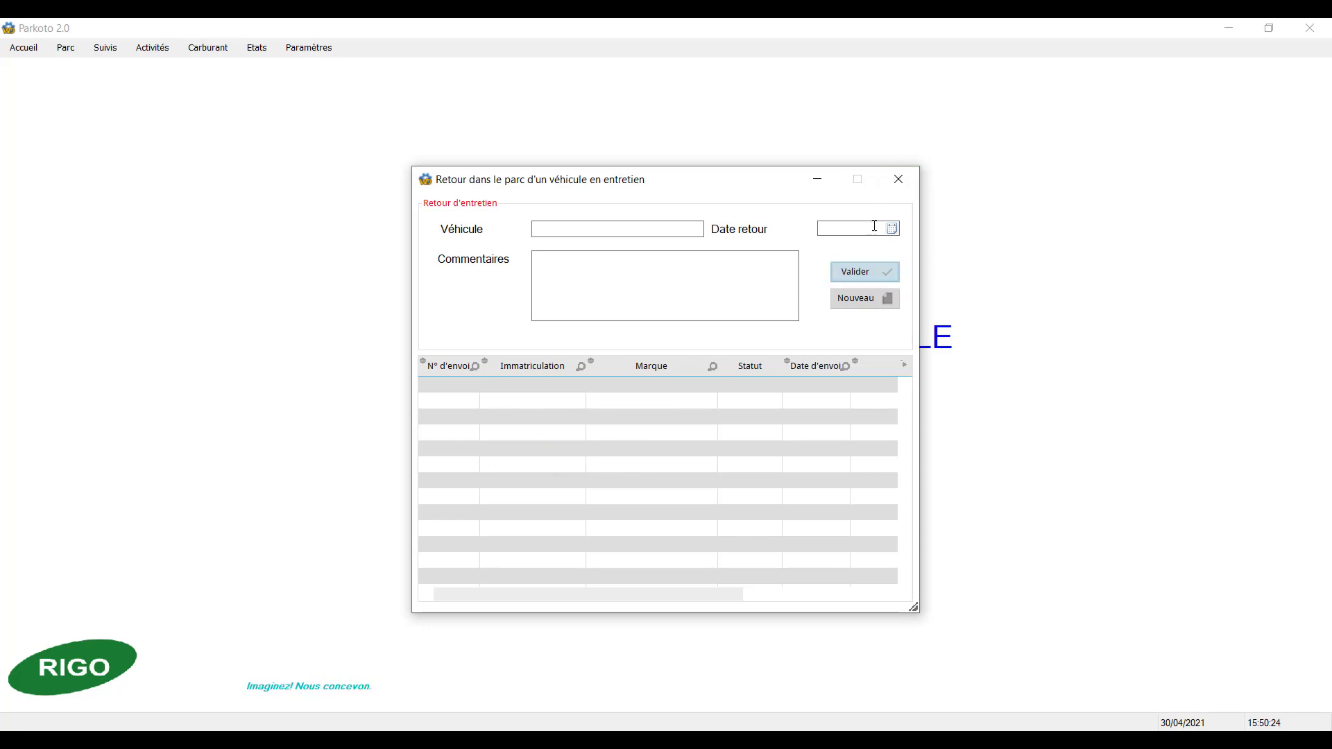
left_click(898, 181)
Step: Open the maintenance invoice form, examine its fields and the choices for billed VAT, and close the form
left_click(108, 50)
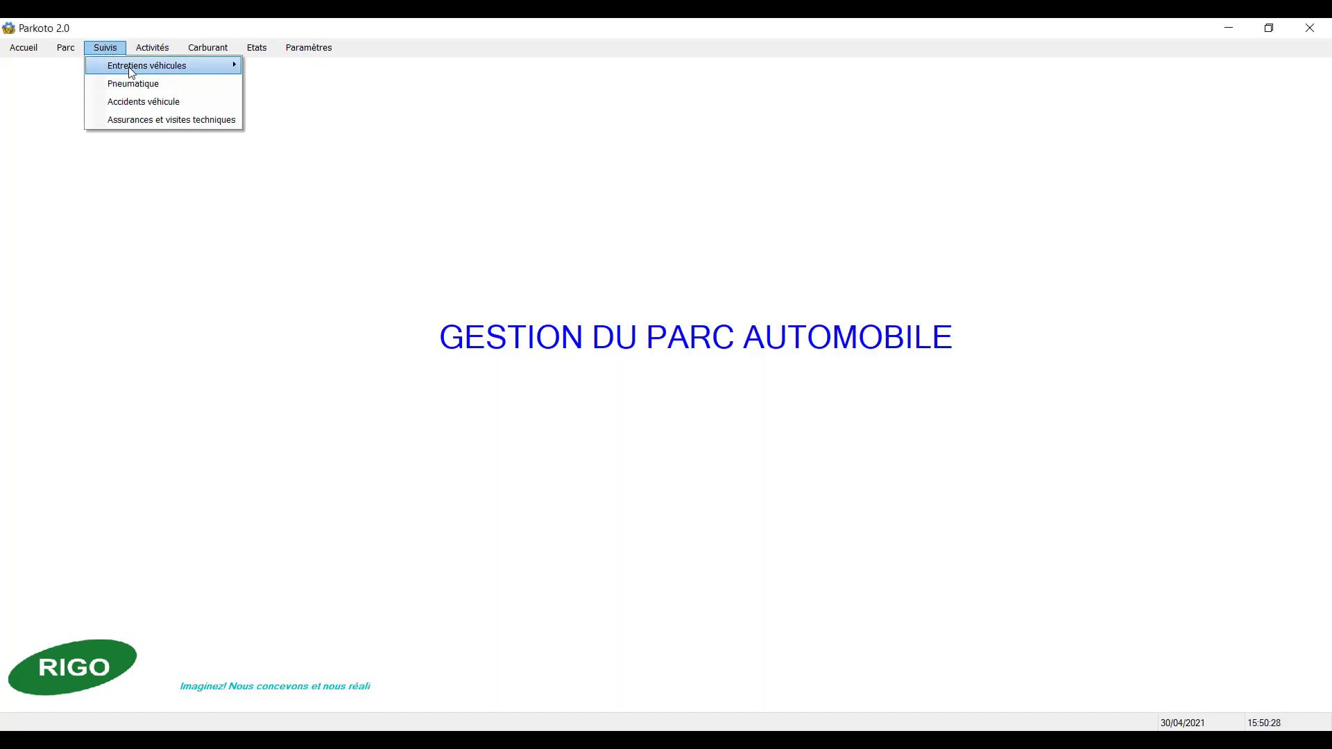
mouse_move(129, 67)
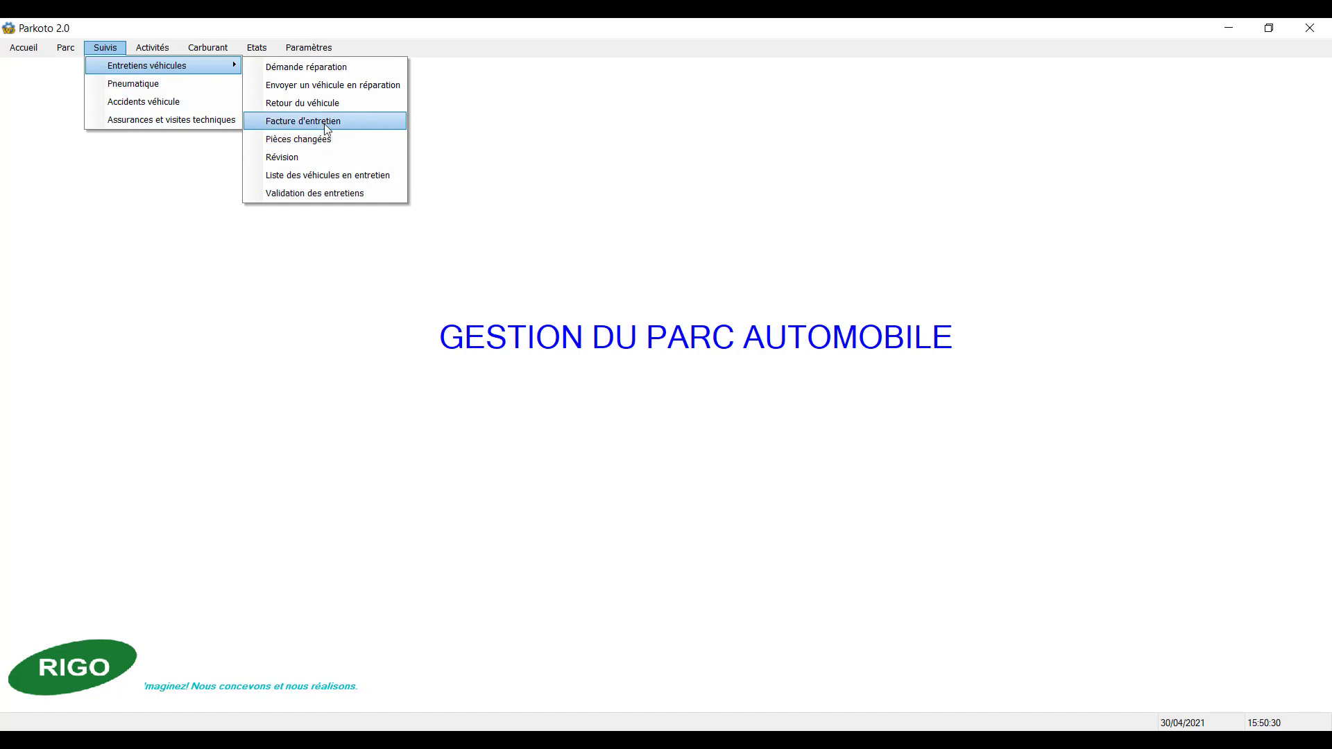
left_click(326, 122)
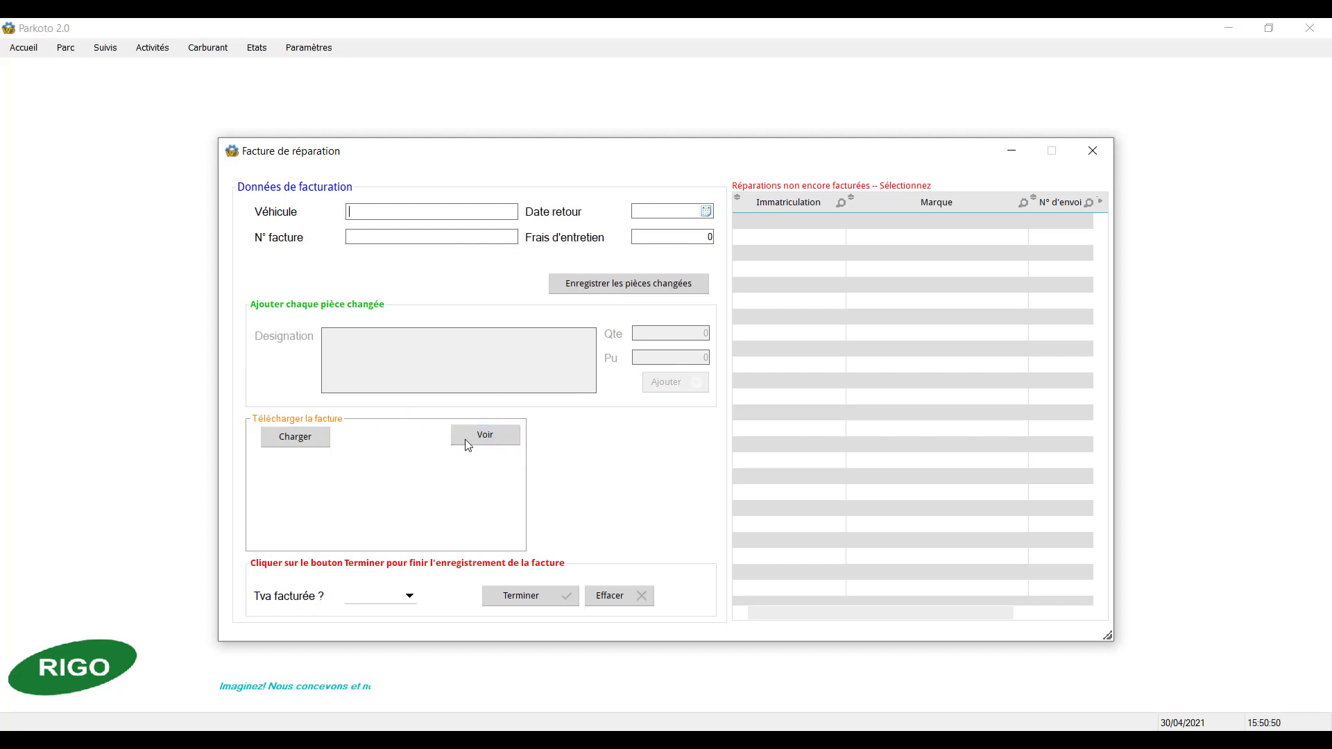
left_click(408, 597)
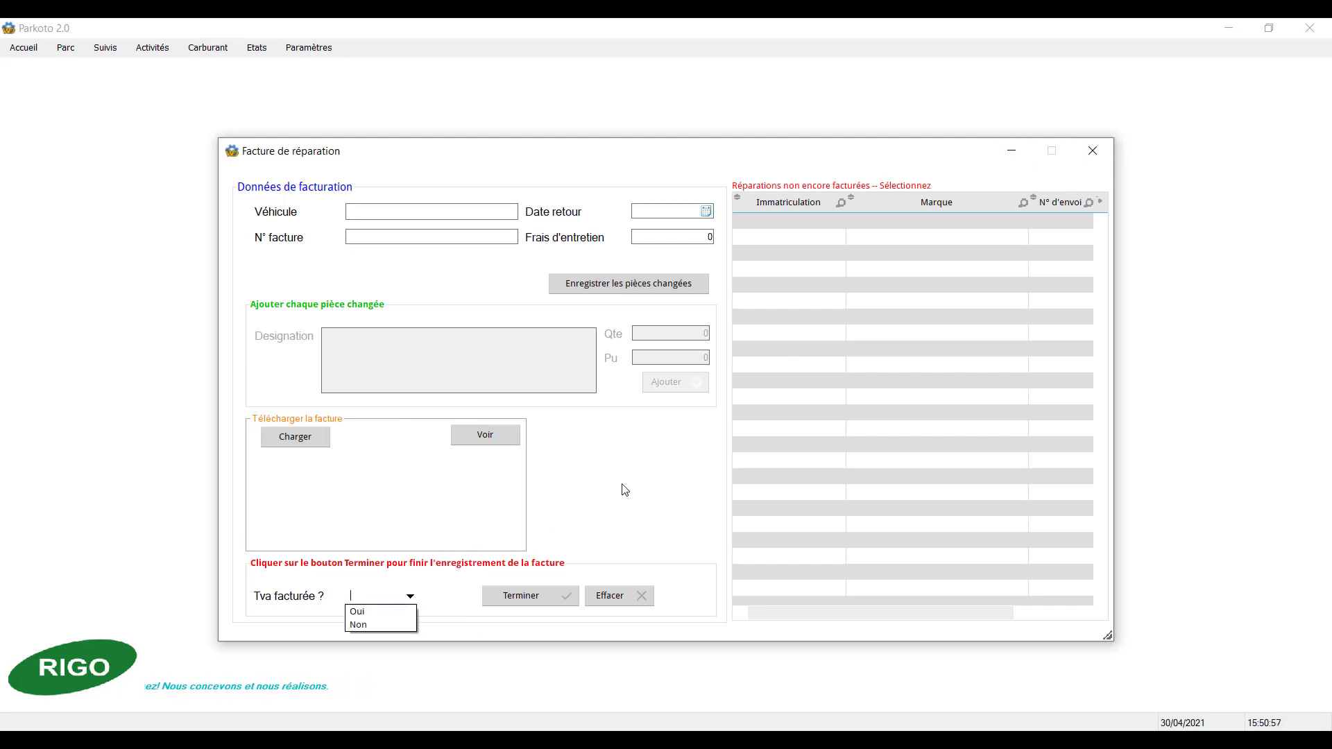
left_click(919, 144)
left_click(1091, 149)
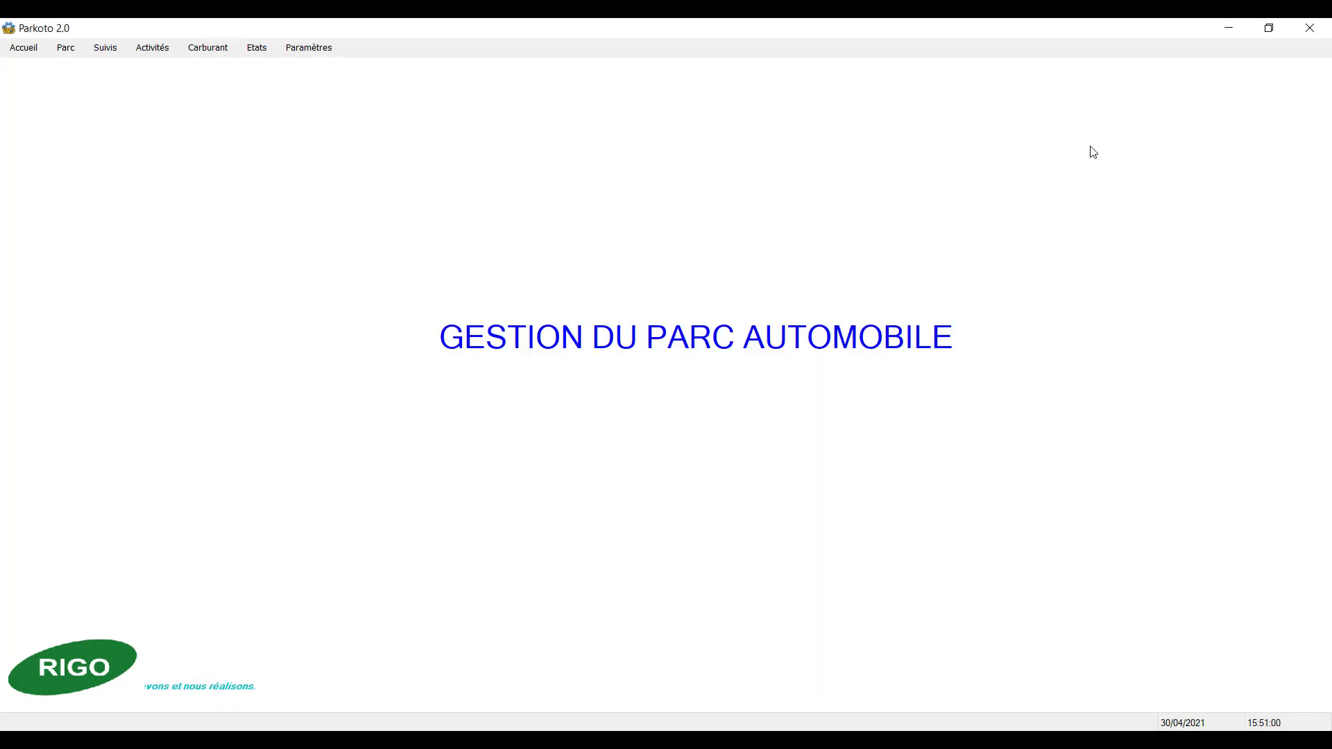
Step: Generate the repairs-by-vehicle report for 01/04/2021 to 30/04/2021, review it, and close the preview
left_click(113, 48)
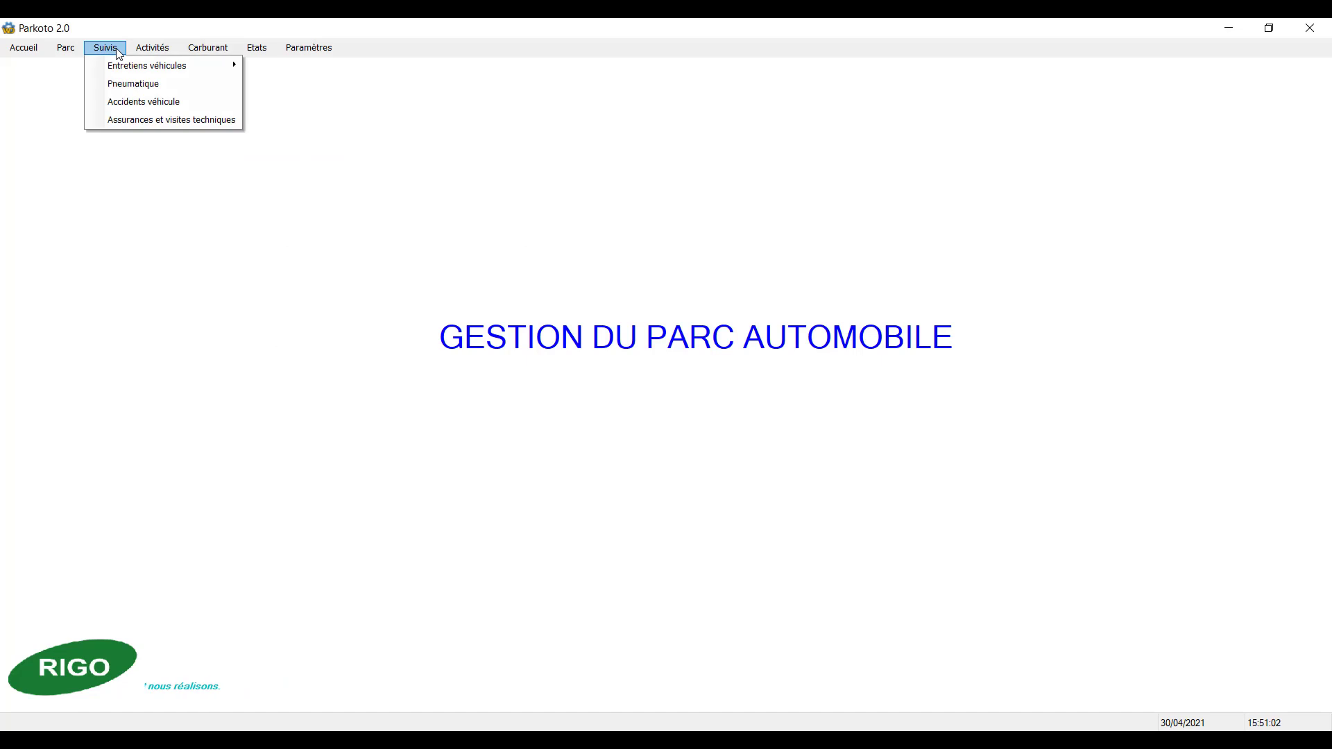
mouse_move(145, 72)
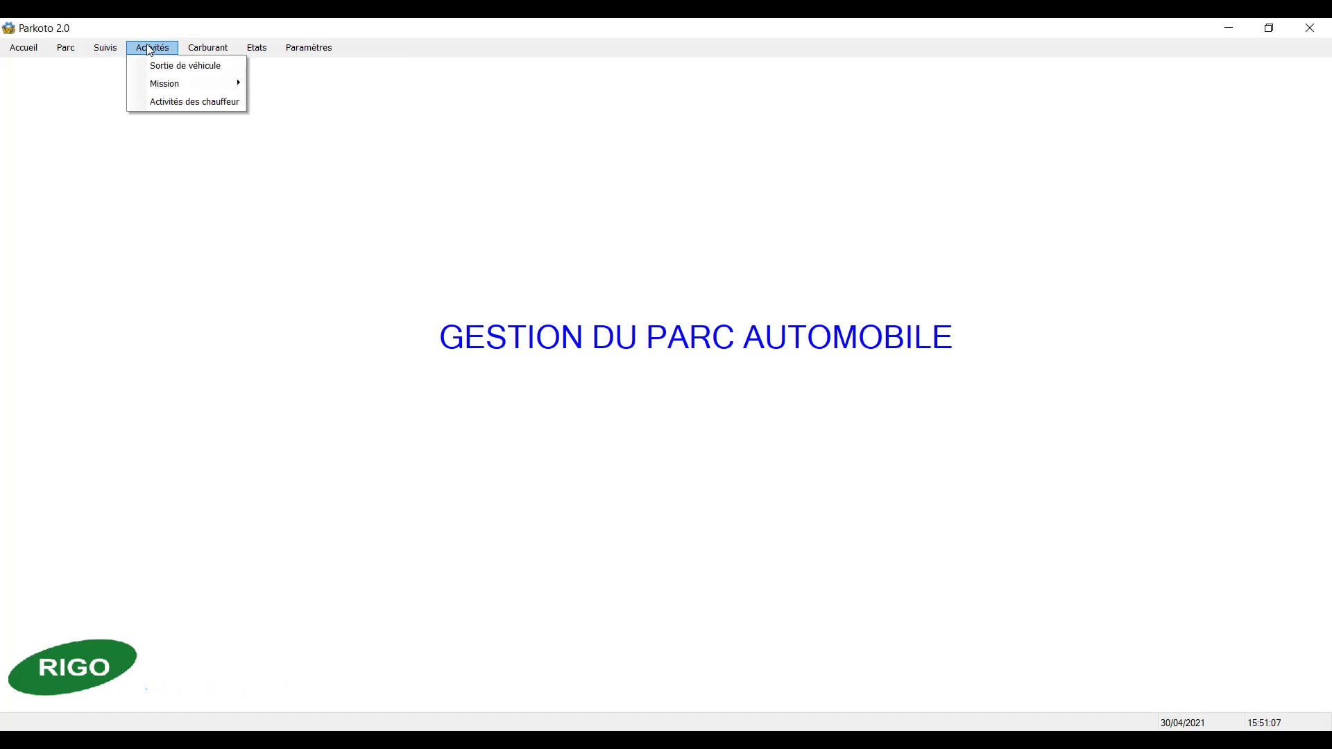
mouse_move(257, 53)
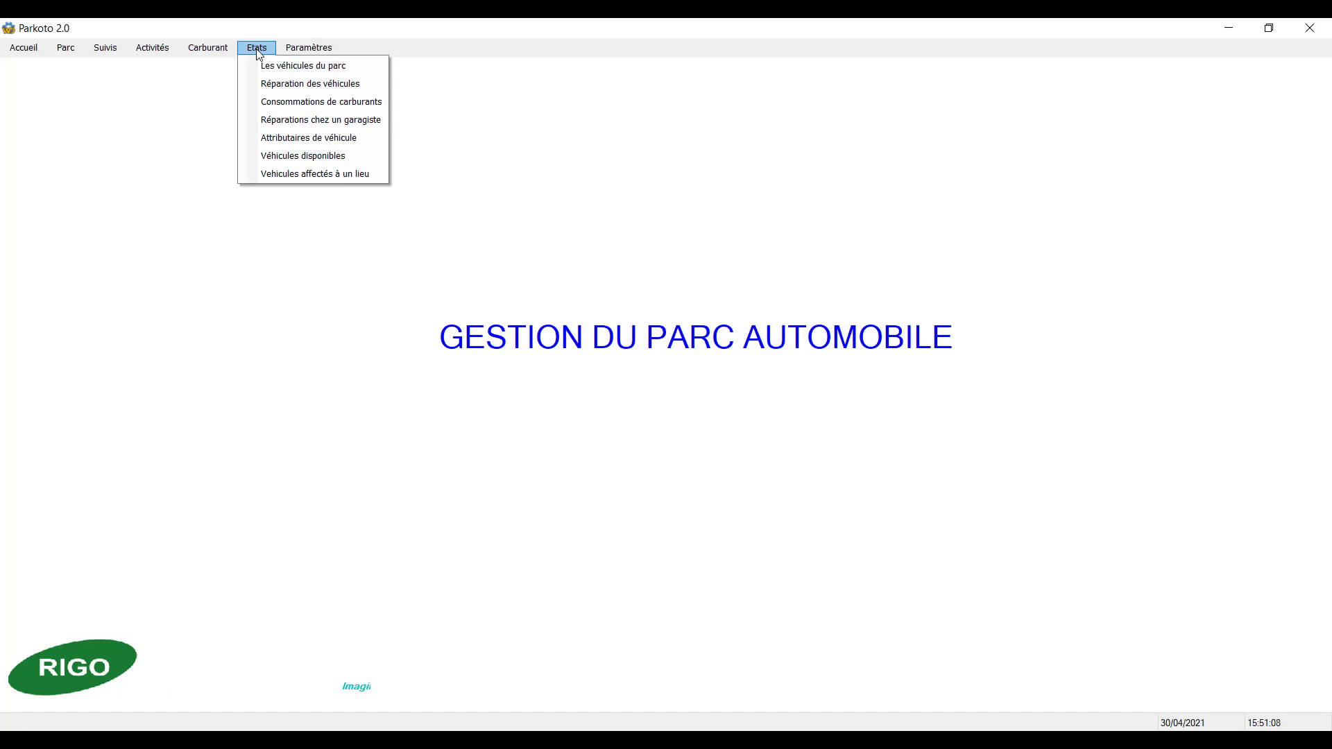
left_click(281, 84)
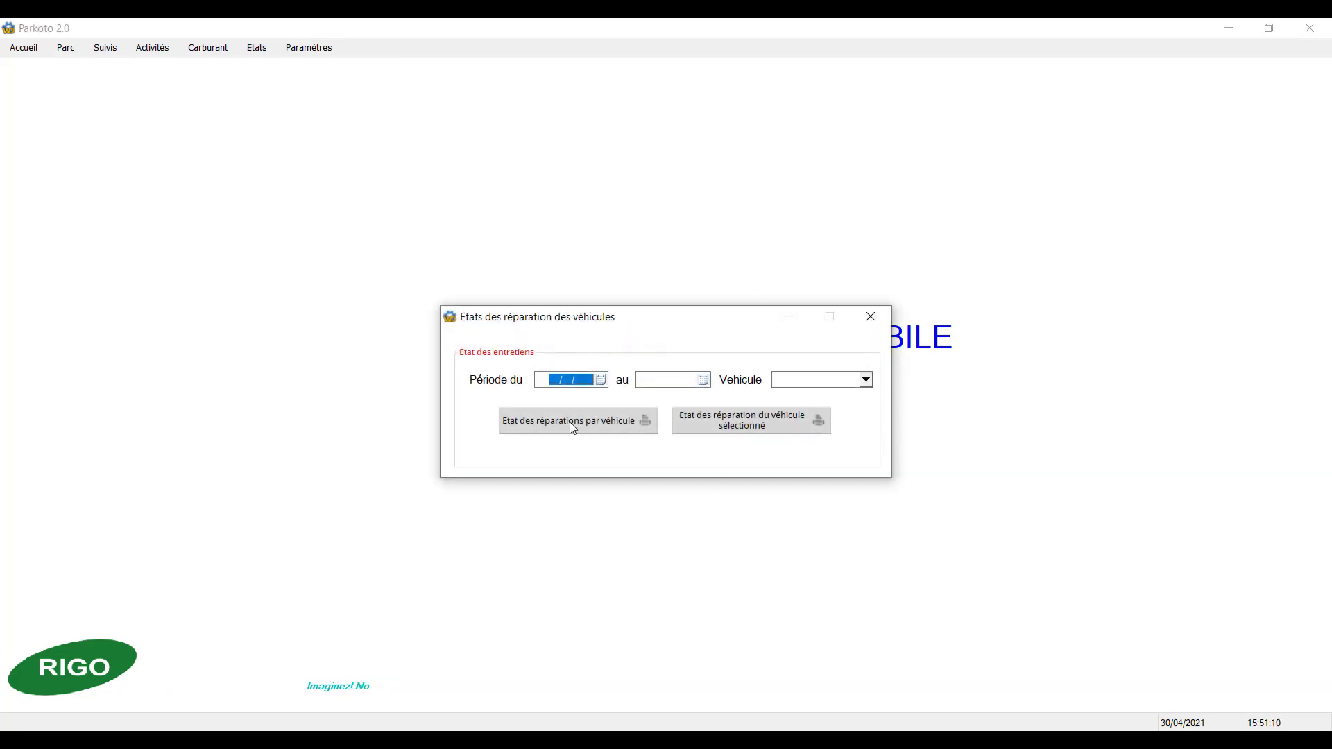
left_click(601, 379)
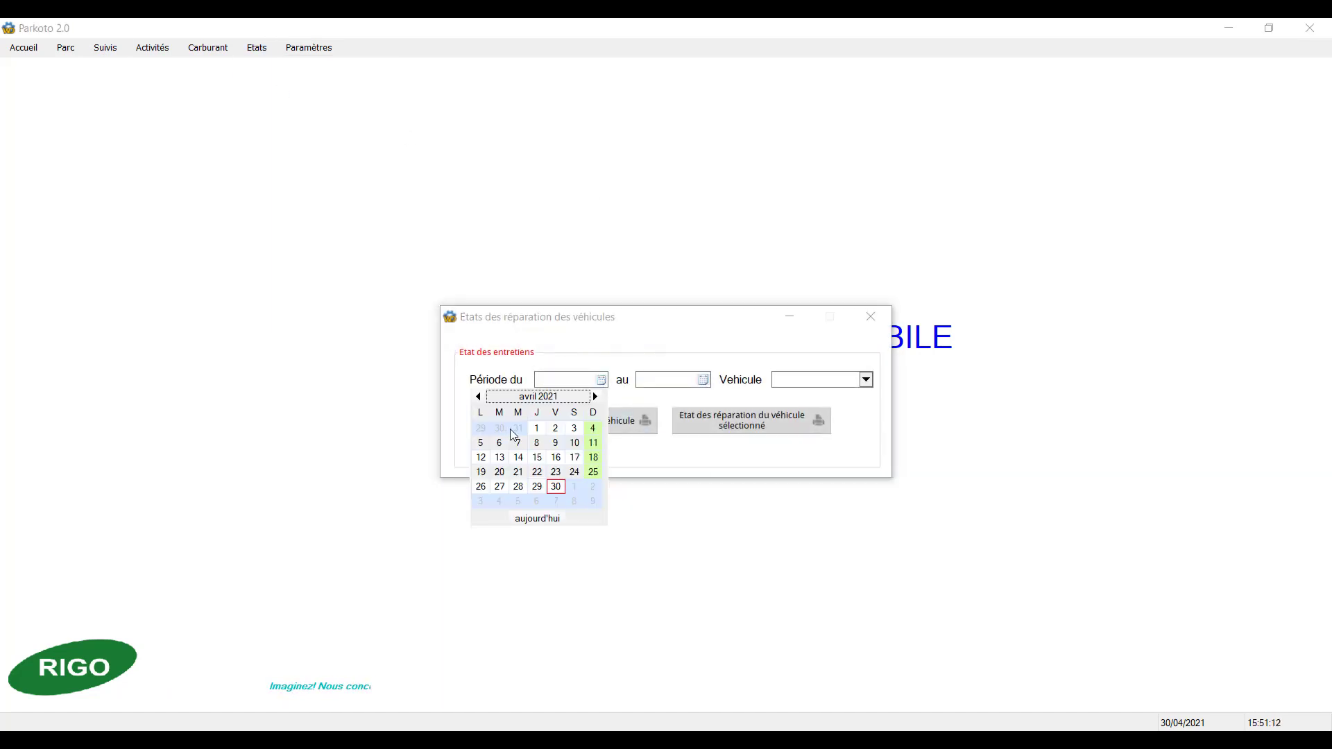
left_click(535, 429)
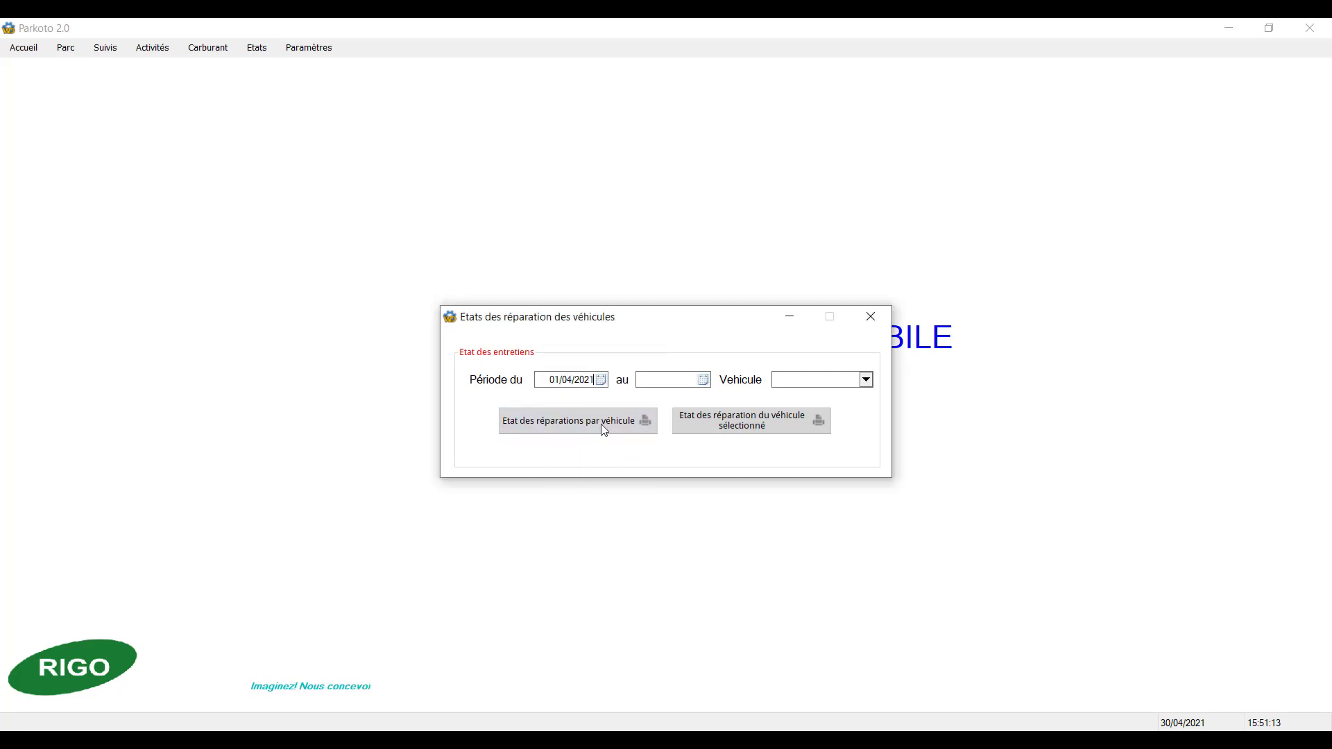
left_click(702, 380)
left_click(660, 485)
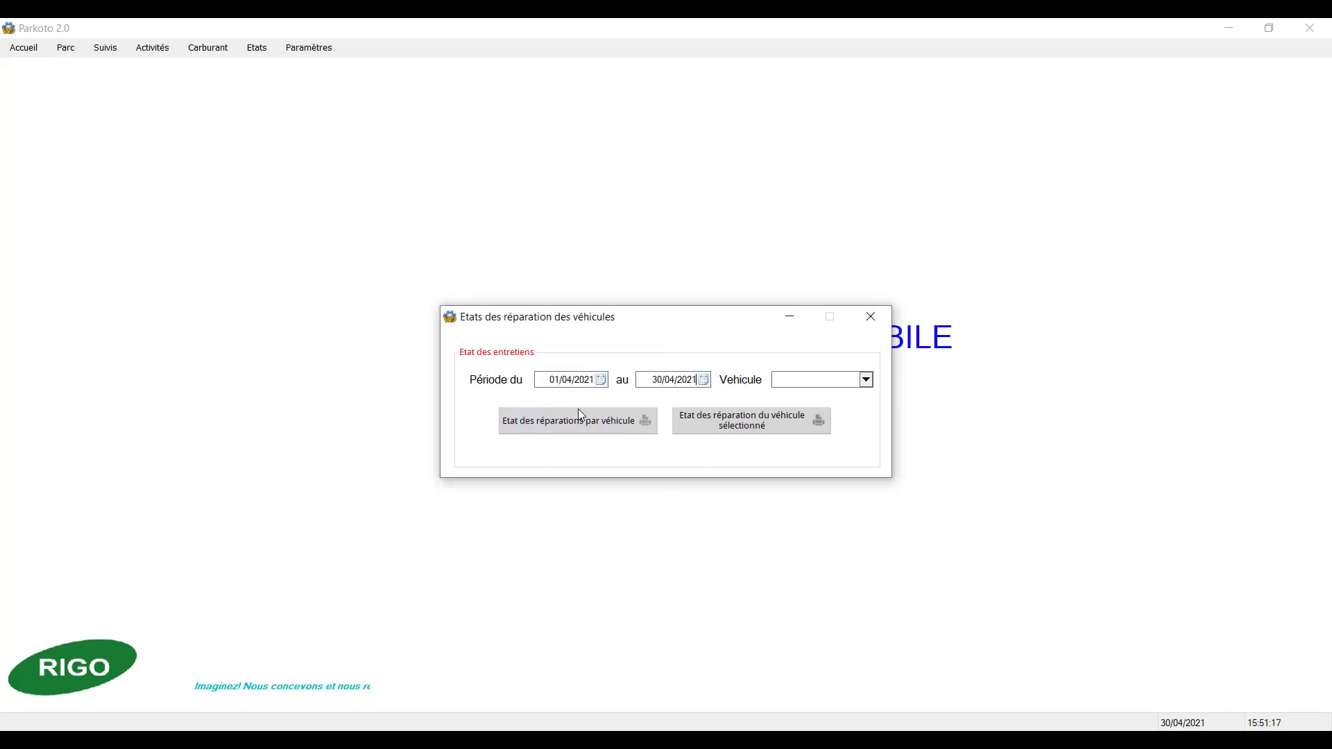
left_click(582, 419)
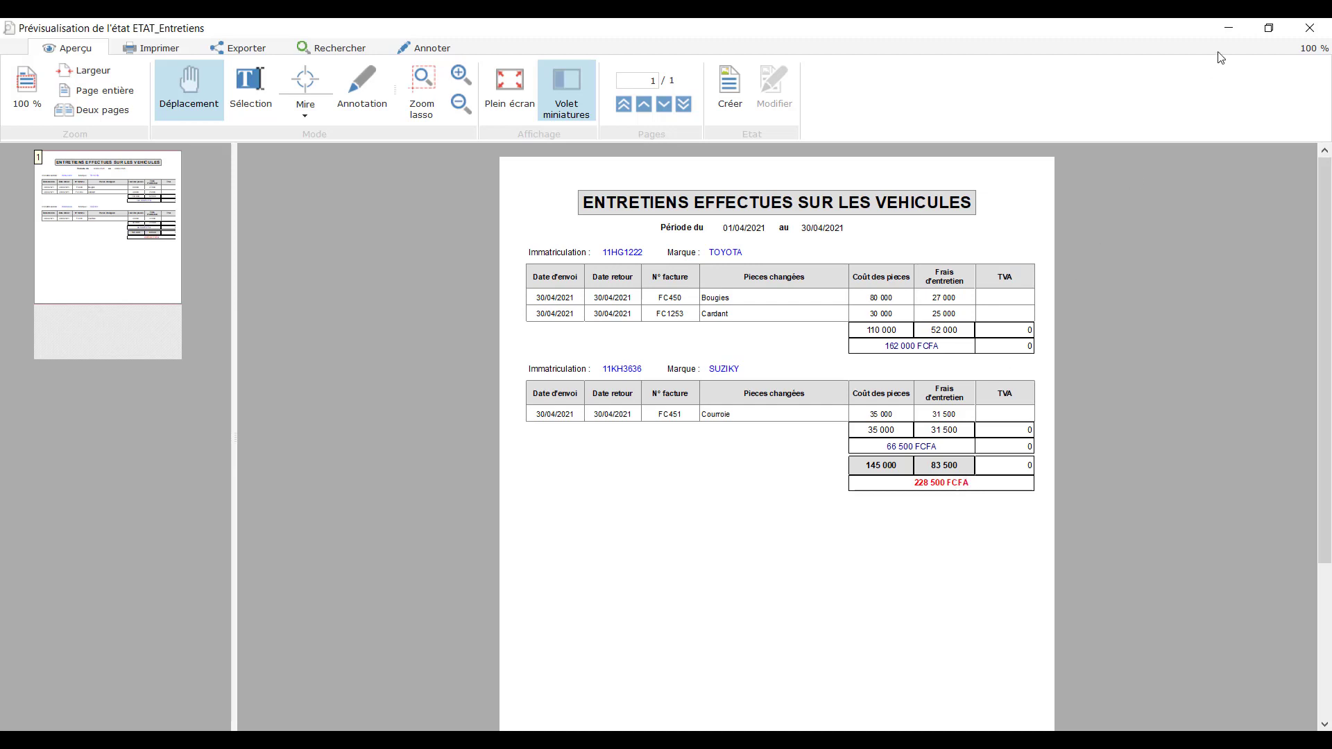
left_click(1310, 28)
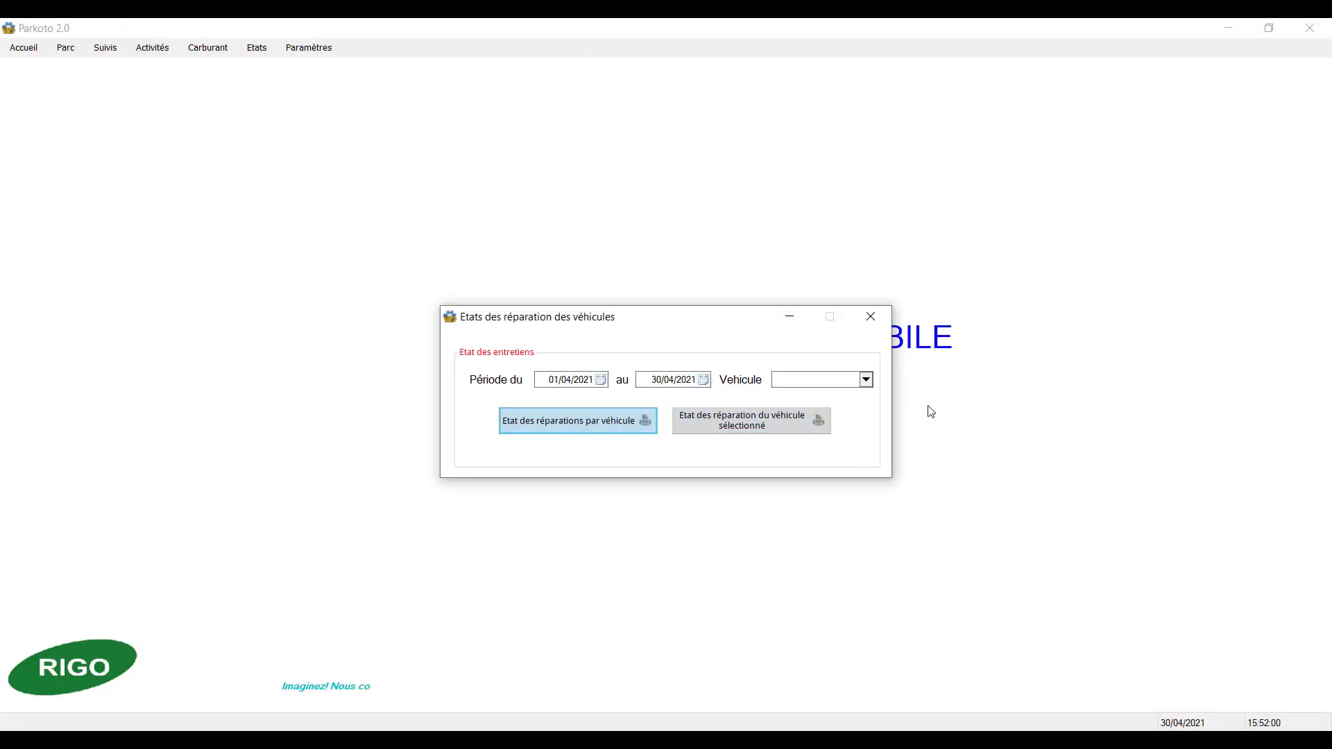
left_click(867, 380)
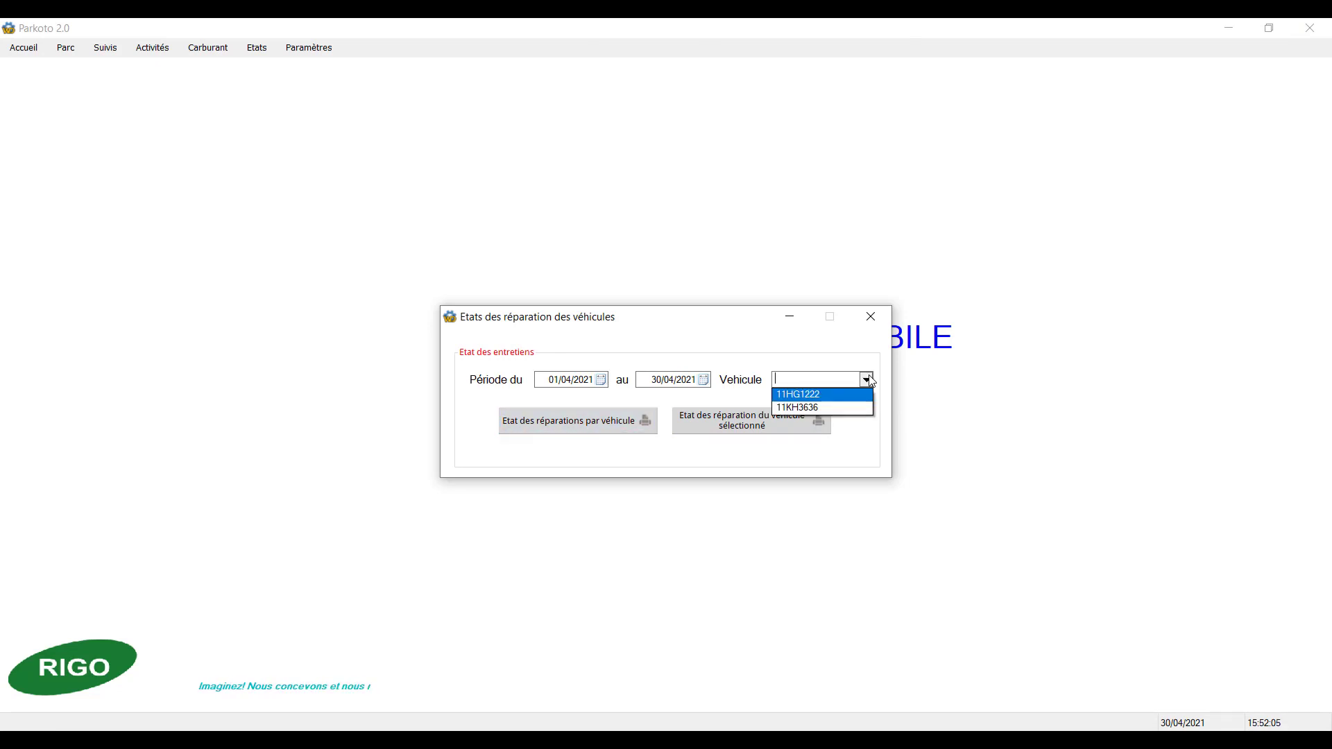
left_click(798, 394)
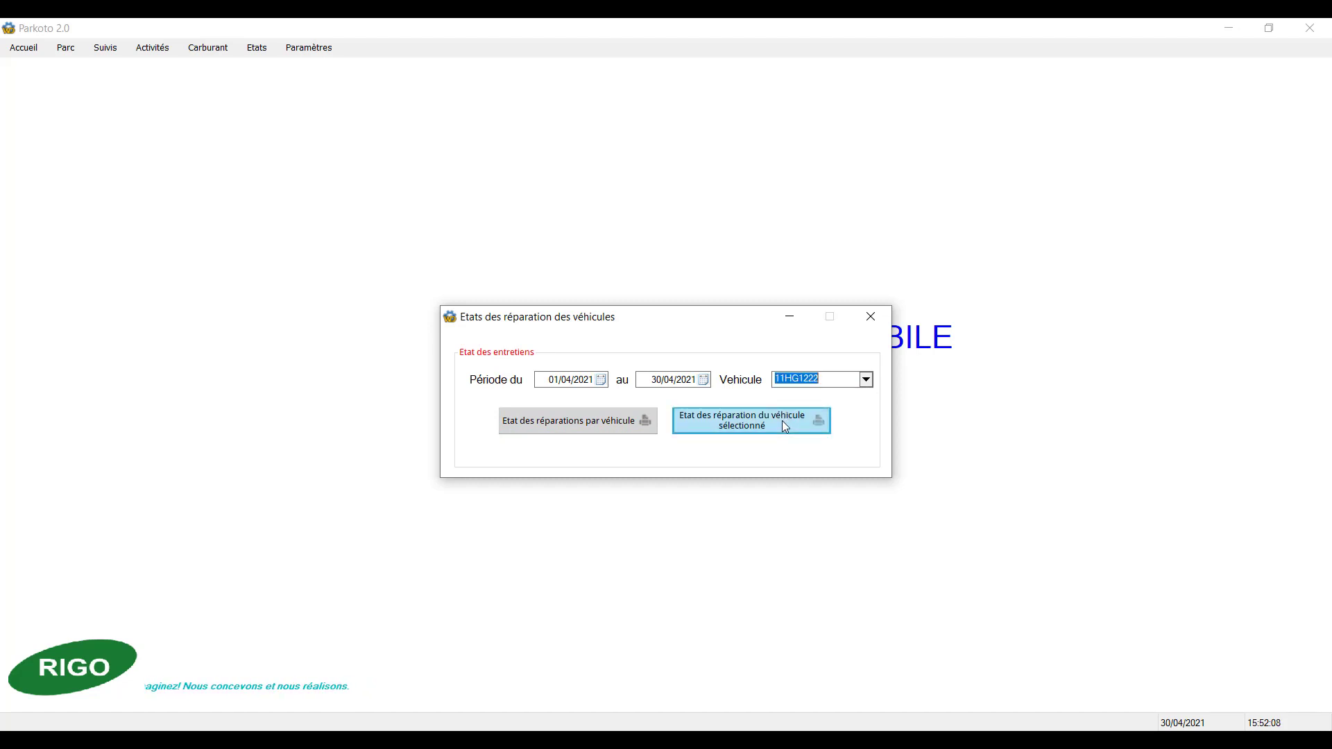
left_click(782, 421)
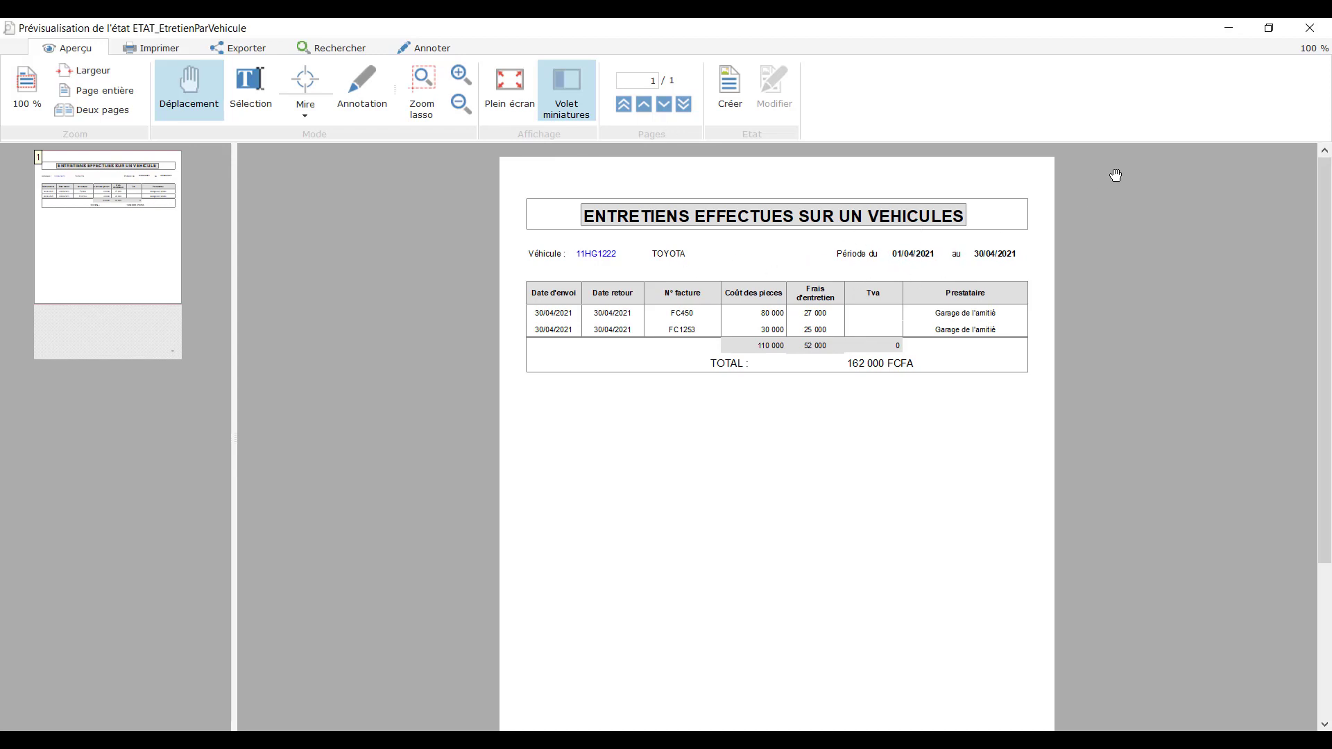
left_click(1310, 28)
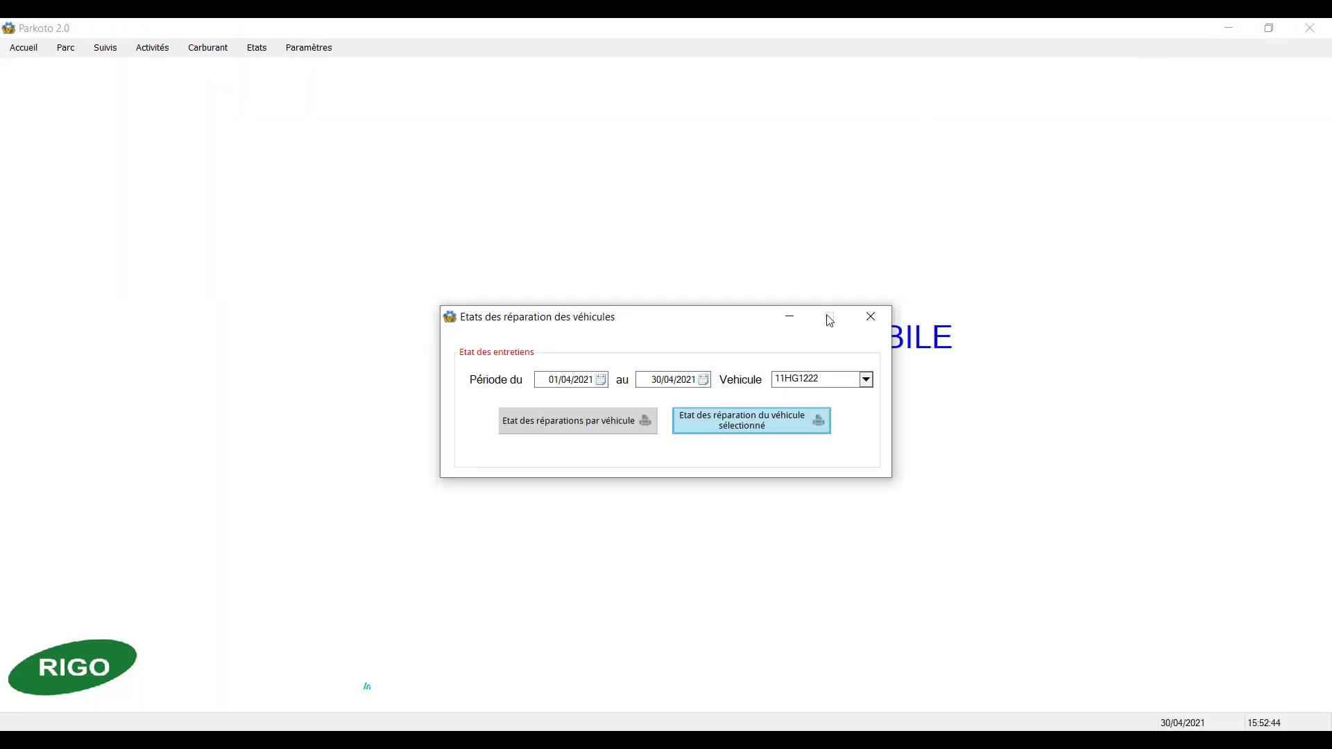